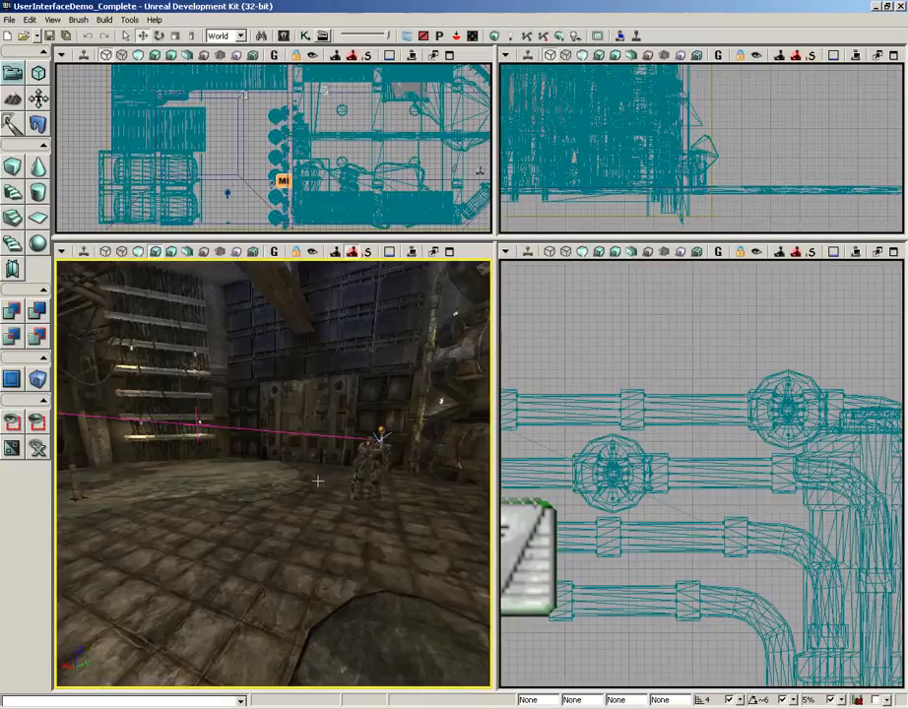
Start an in-editor play session from the floor facing the glowing blue wall panel
left_click_drag(318, 480, 293, 469)
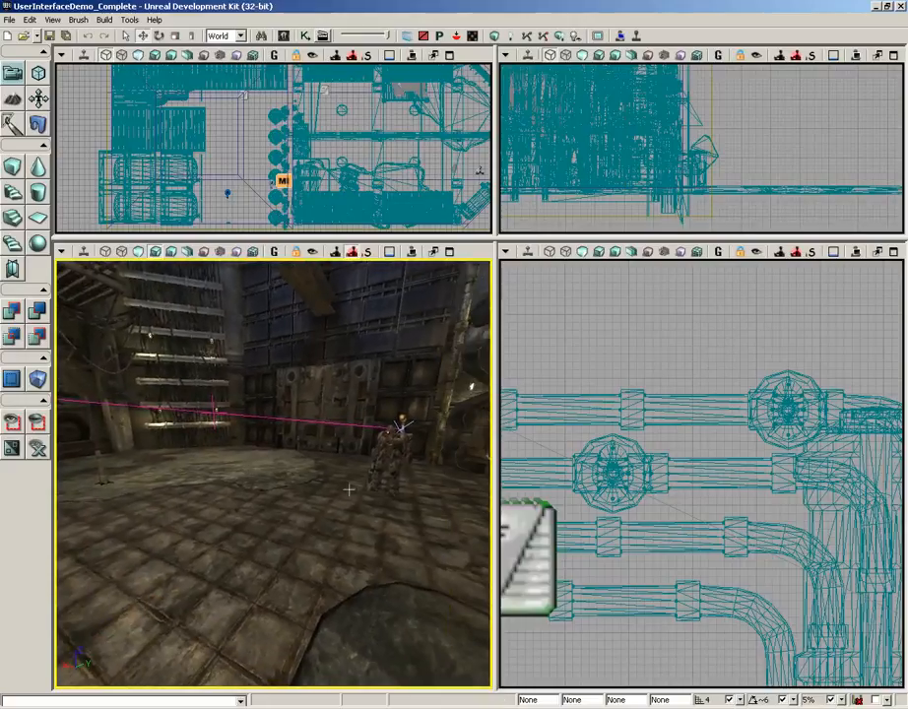
left_click_drag(348, 488, 54, 392)
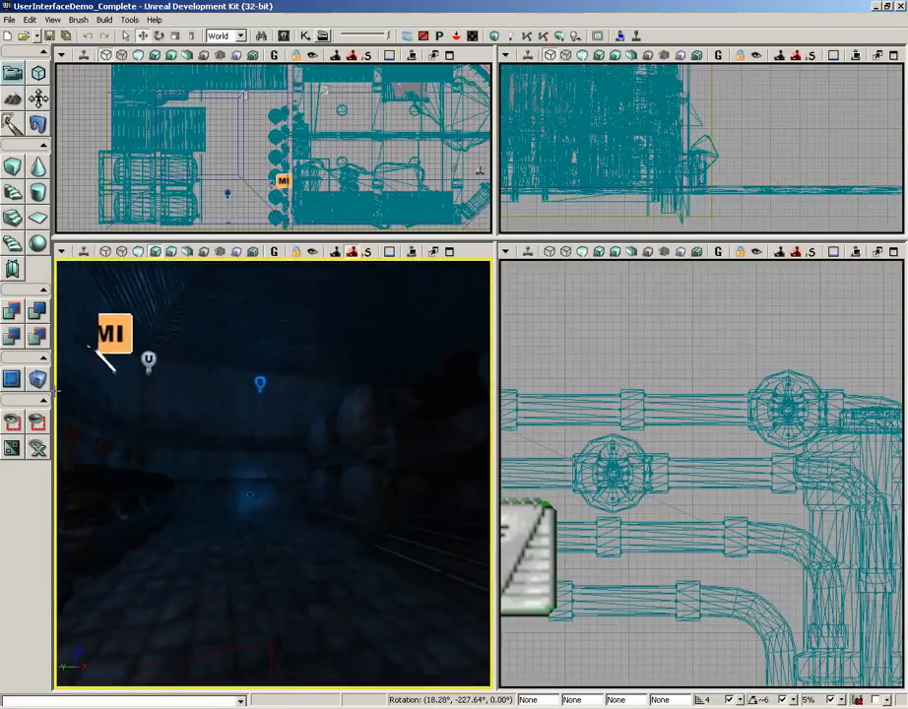
right_click_drag(55, 392, 54, 425)
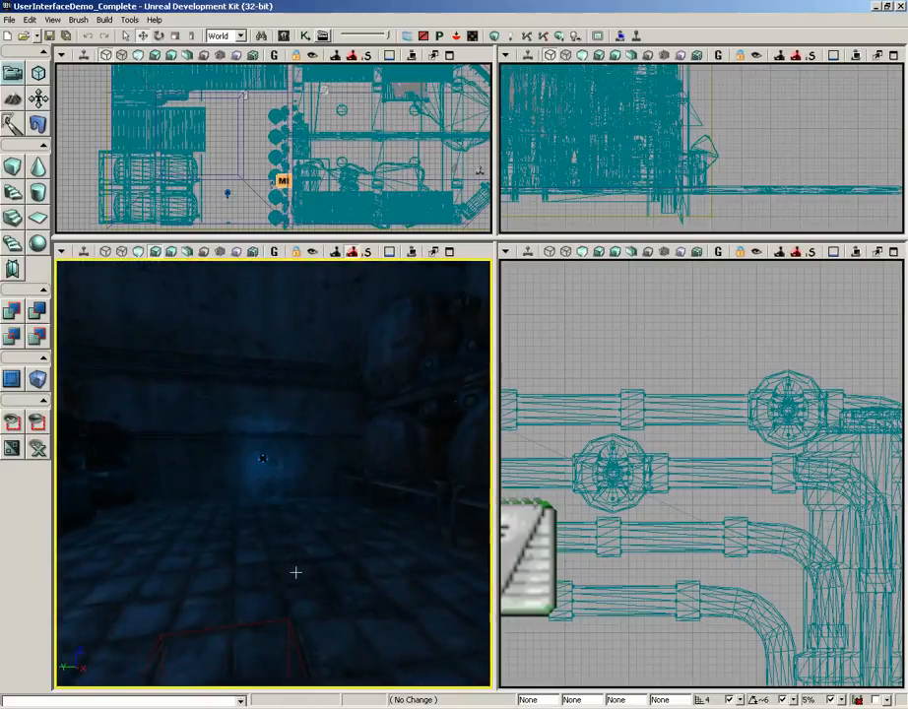
right_click(295, 572)
left_click(314, 545)
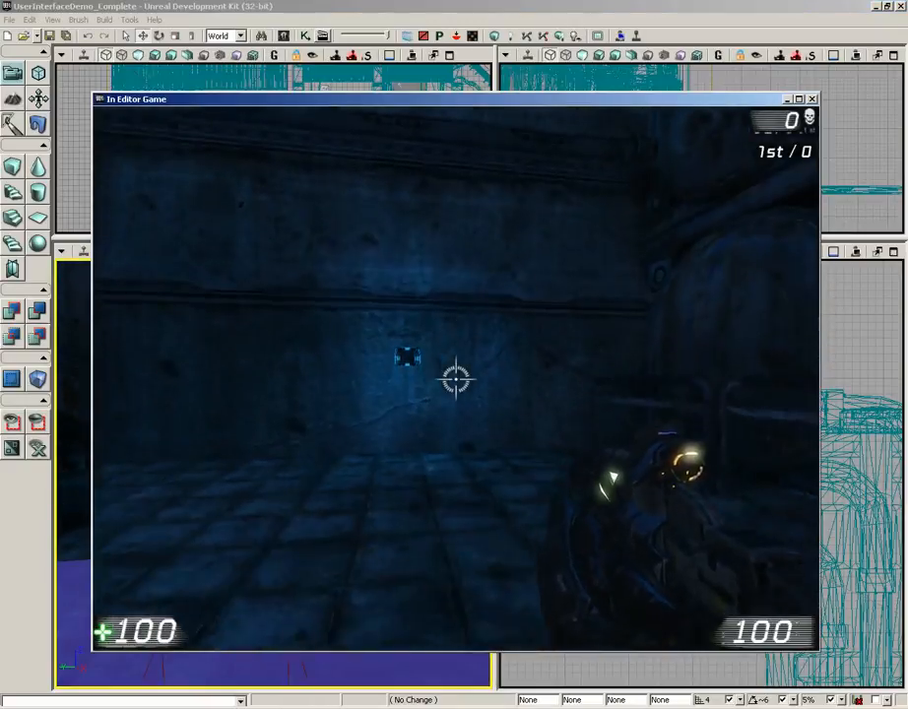
Test the wall panel's green button sequence in the game and end the play session
key("w")
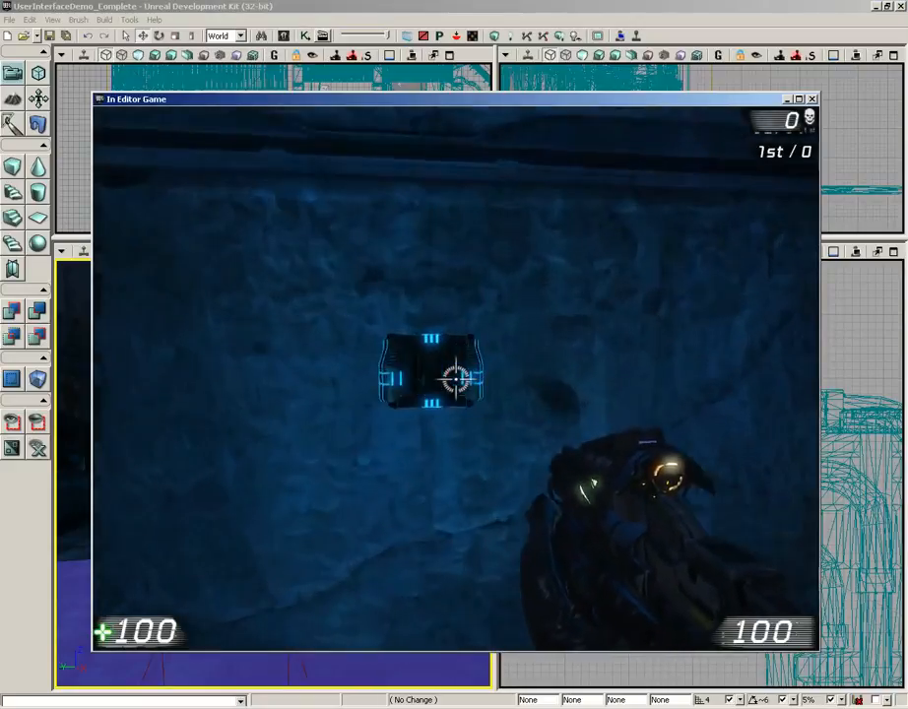
key("w")
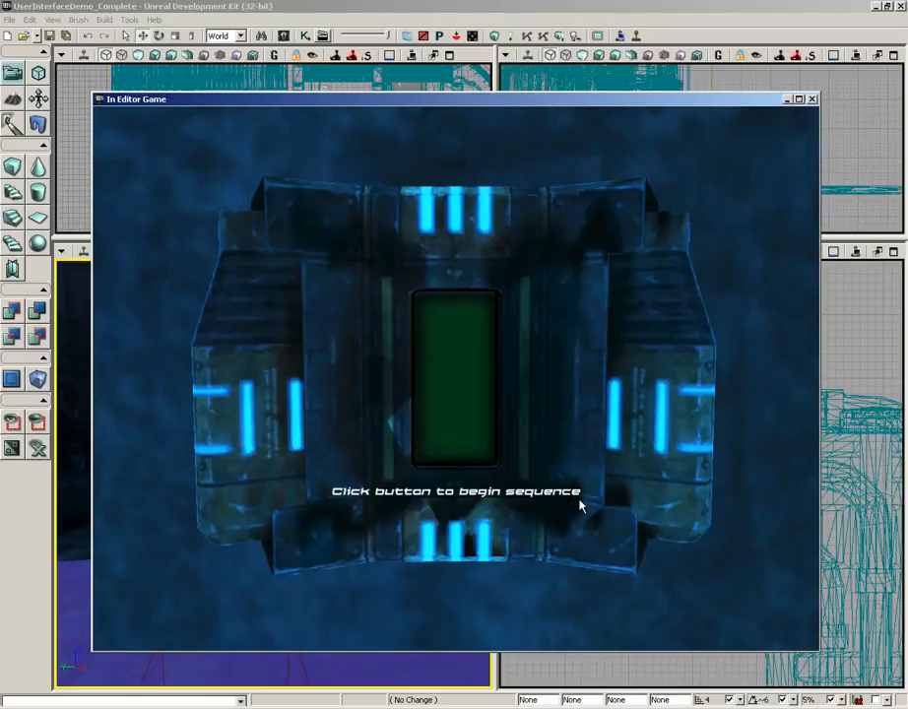
left_click(445, 350)
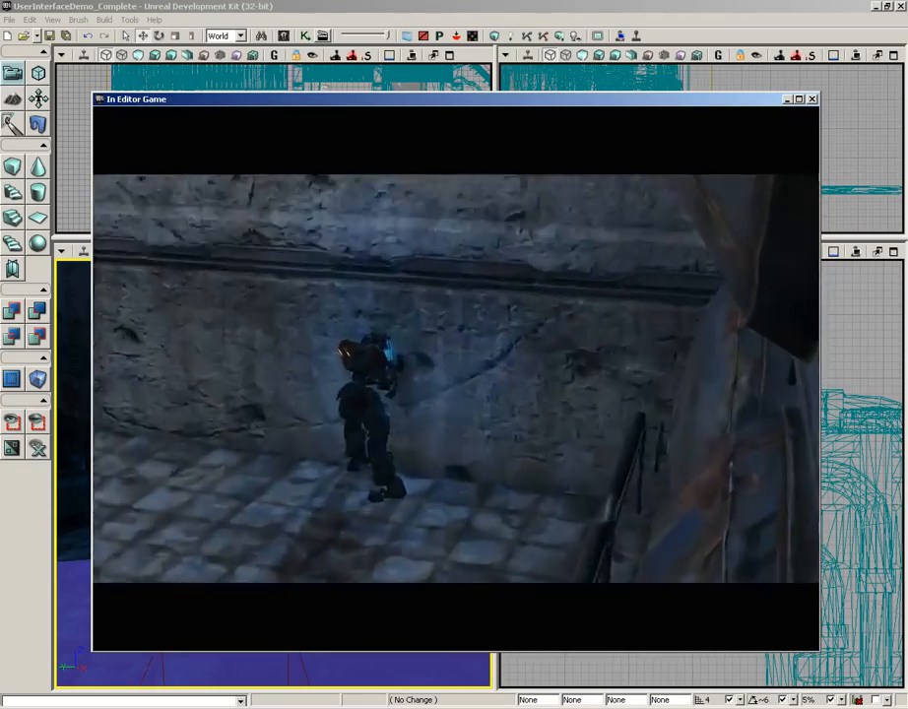
key("w")
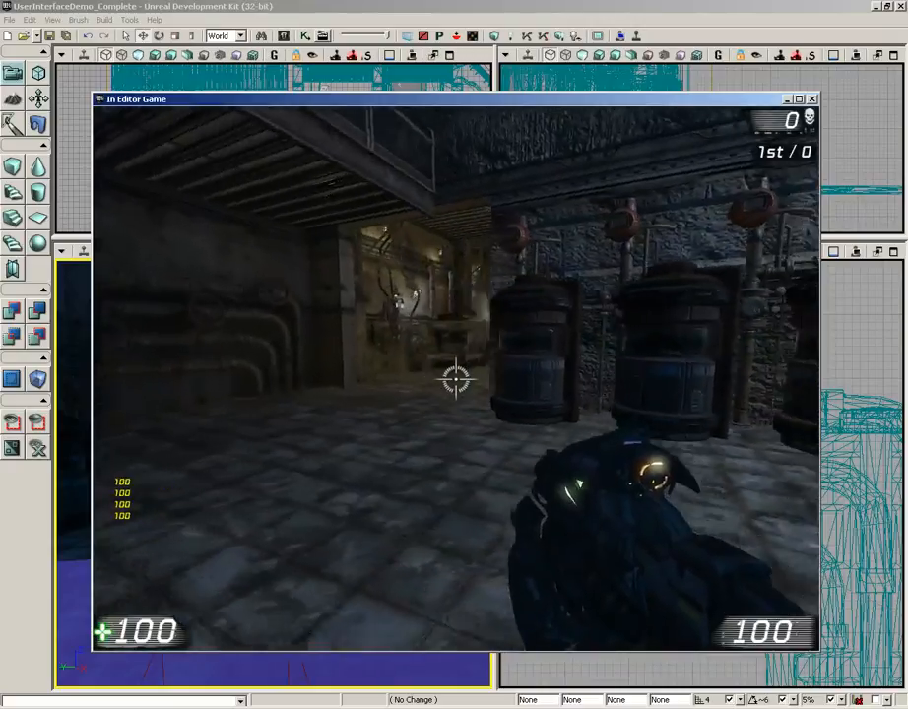
left_click(455, 379)
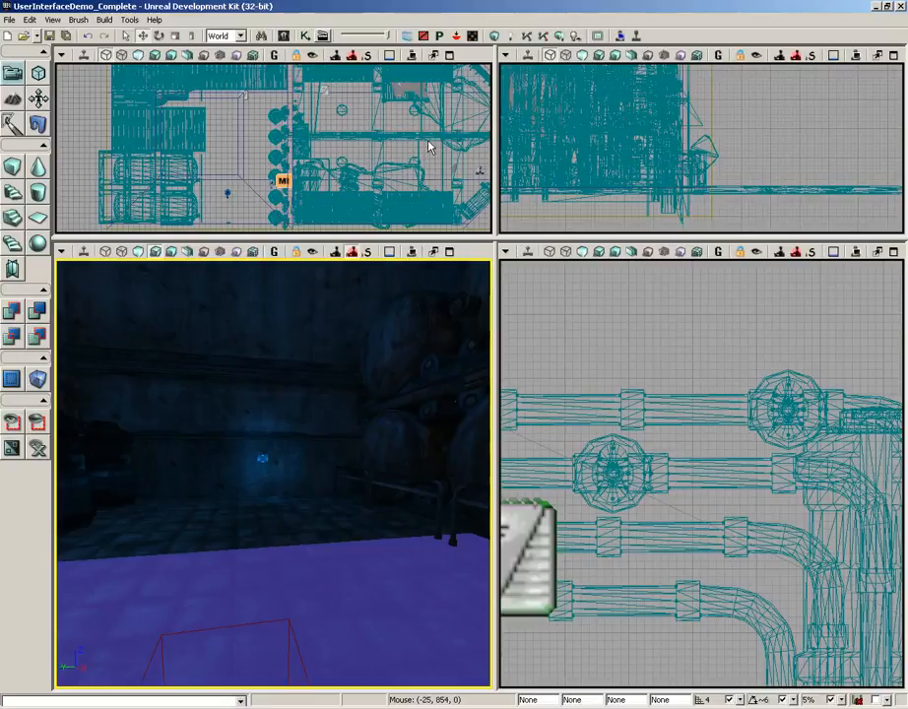
Open the Content Browser and show the contents of the UIDemoAssets package
left_click(282, 37)
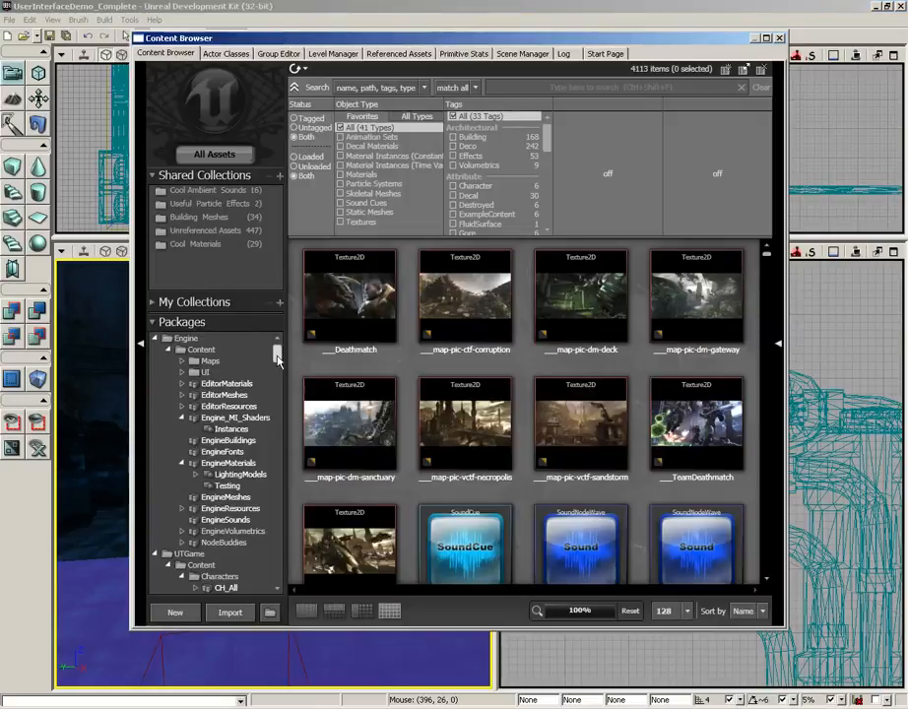
left_click_drag(278, 357, 278, 576)
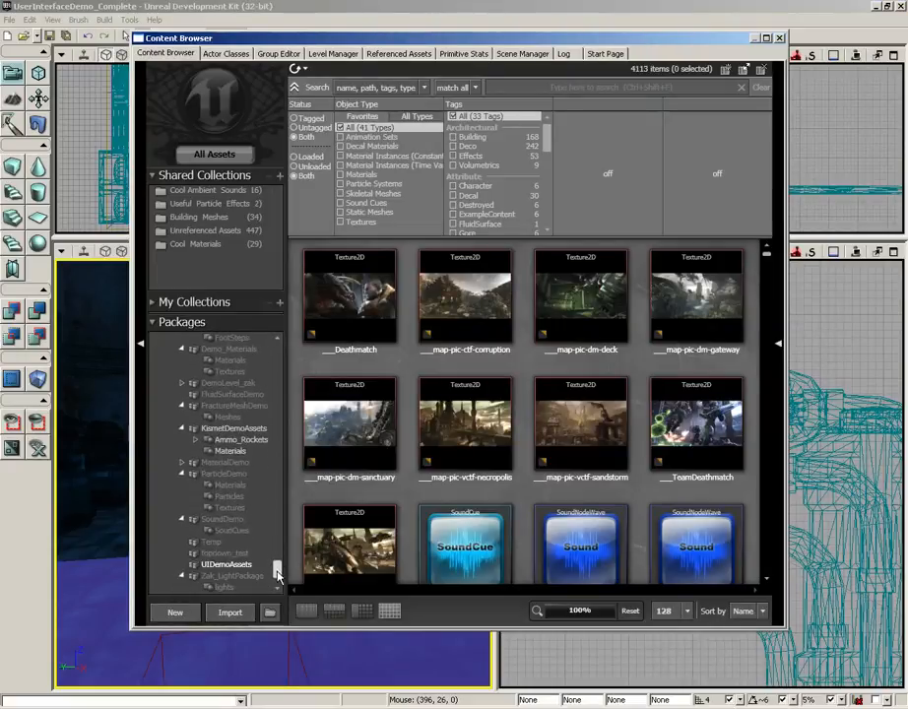
left_click(243, 567)
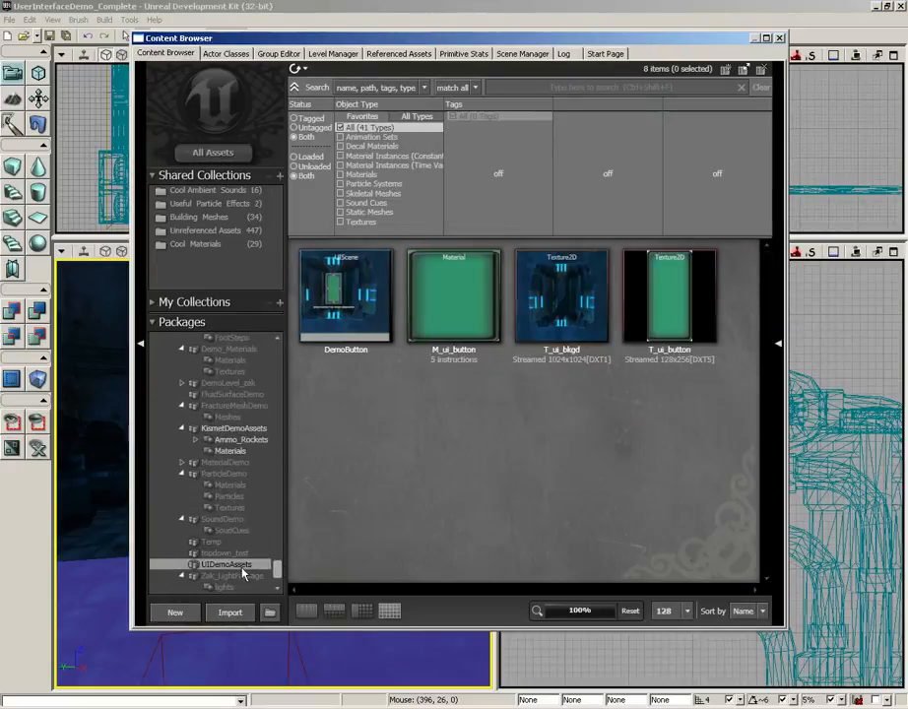
Review the package's DemoButton scene, M_ui_button material, and T_ui_bkgd and T_ui_button textures one by one
left_click(358, 291)
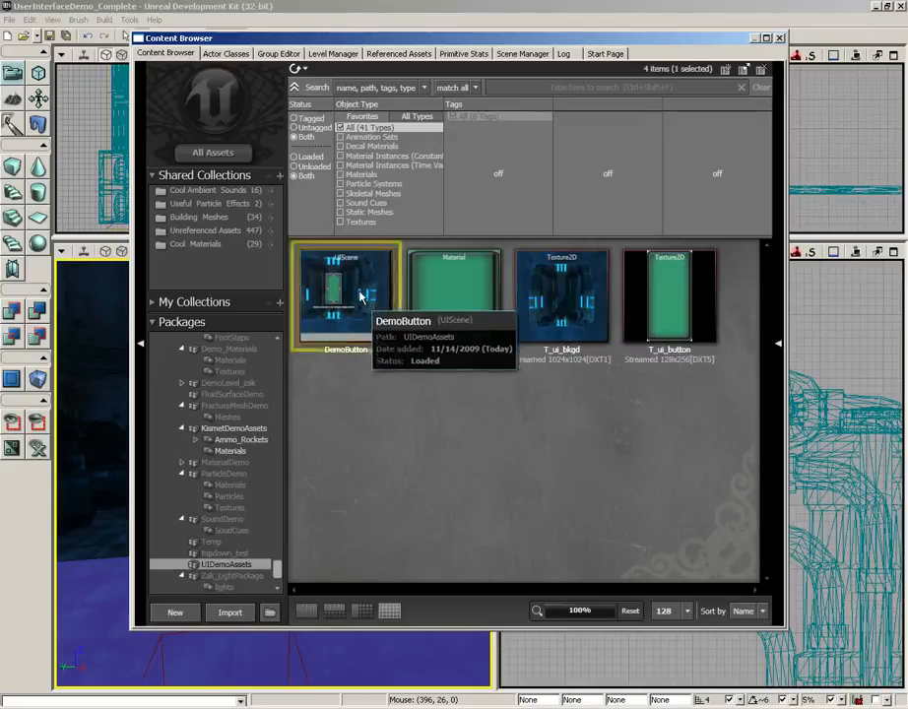
mouse_move(351, 312)
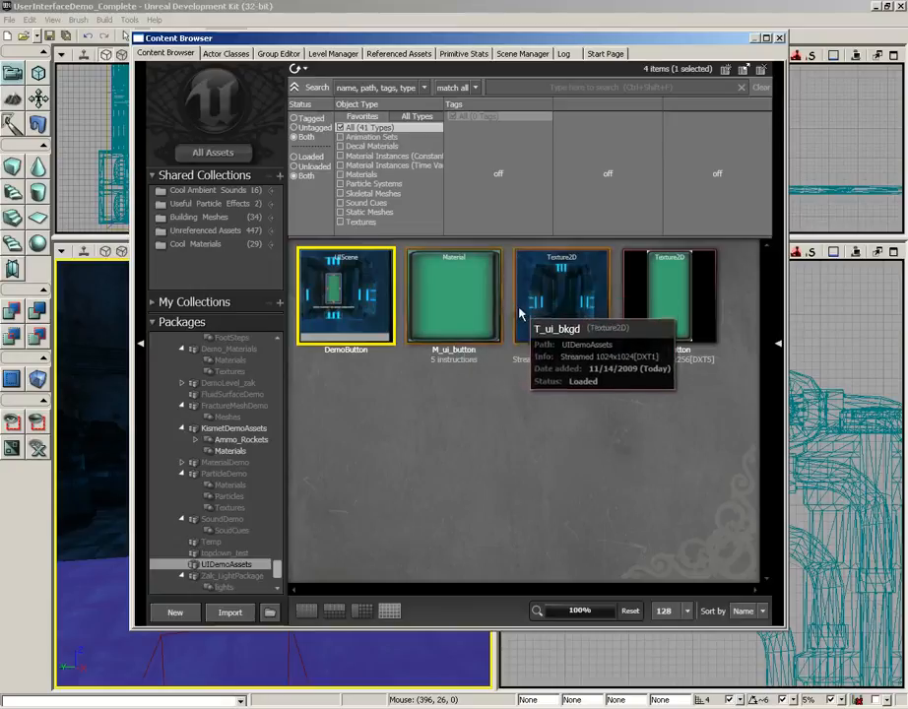
left_click(480, 314)
left_click(554, 315)
left_click(662, 308)
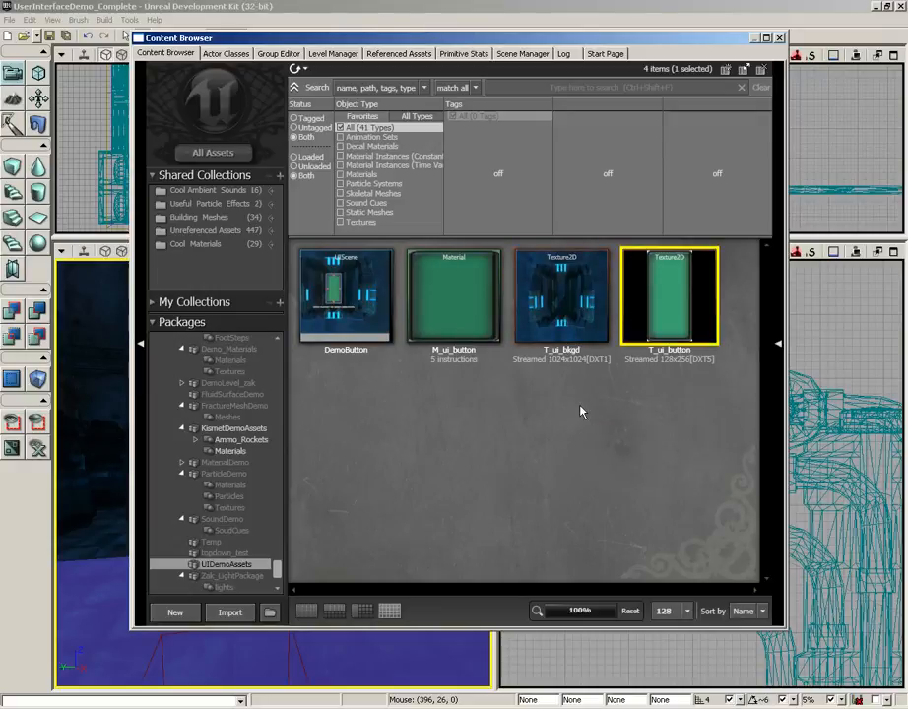
Inspect the texture properties of T_ui_bkgd, including its LODGroup setting, and close them
mouse_move(563, 316)
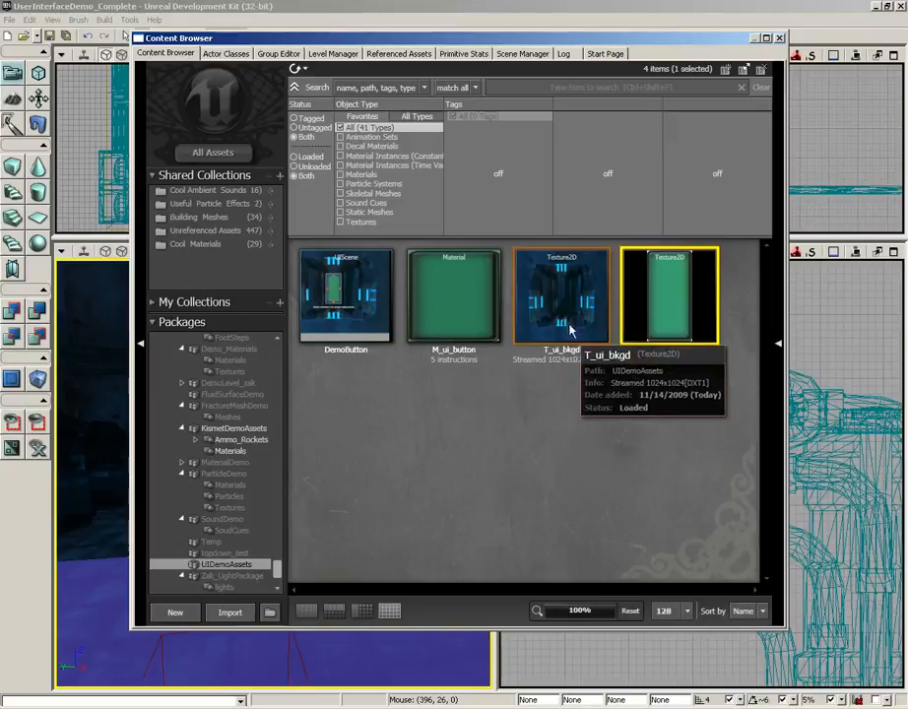
double_click(565, 345)
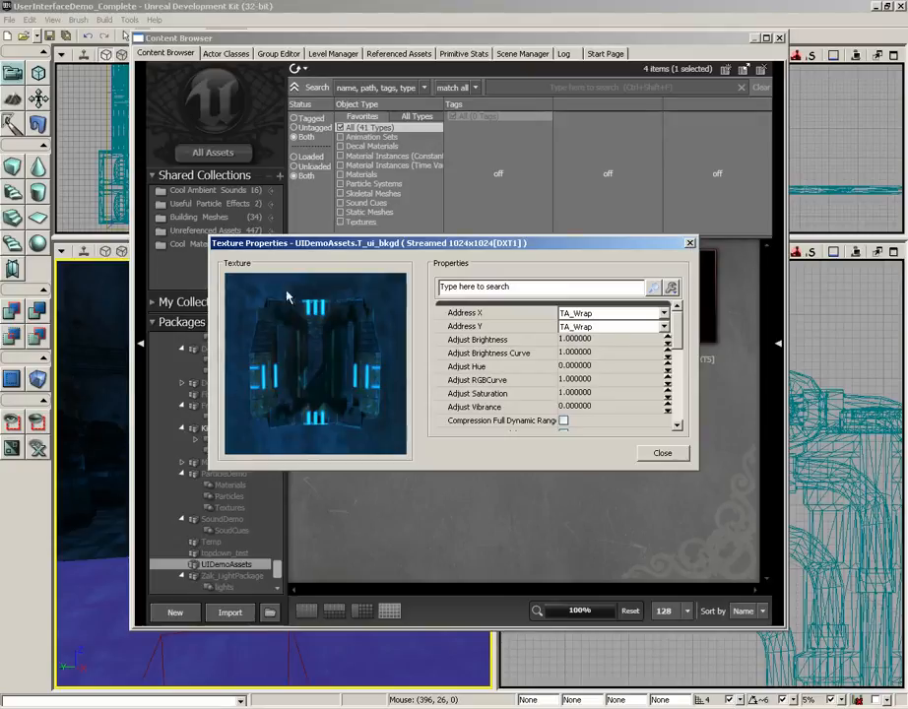
left_click_drag(677, 325, 642, 374)
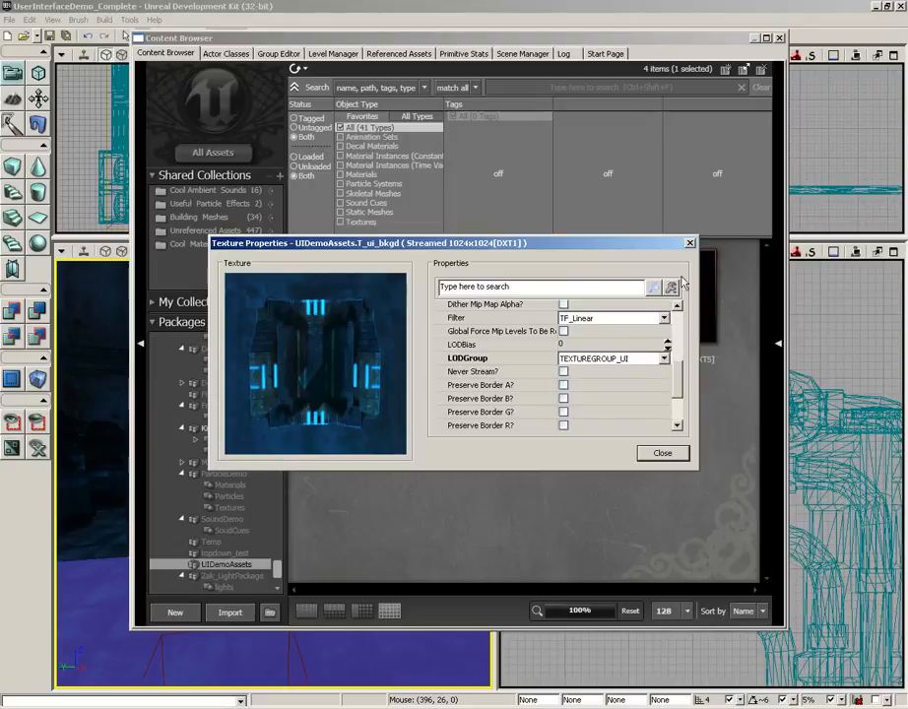
left_click(689, 242)
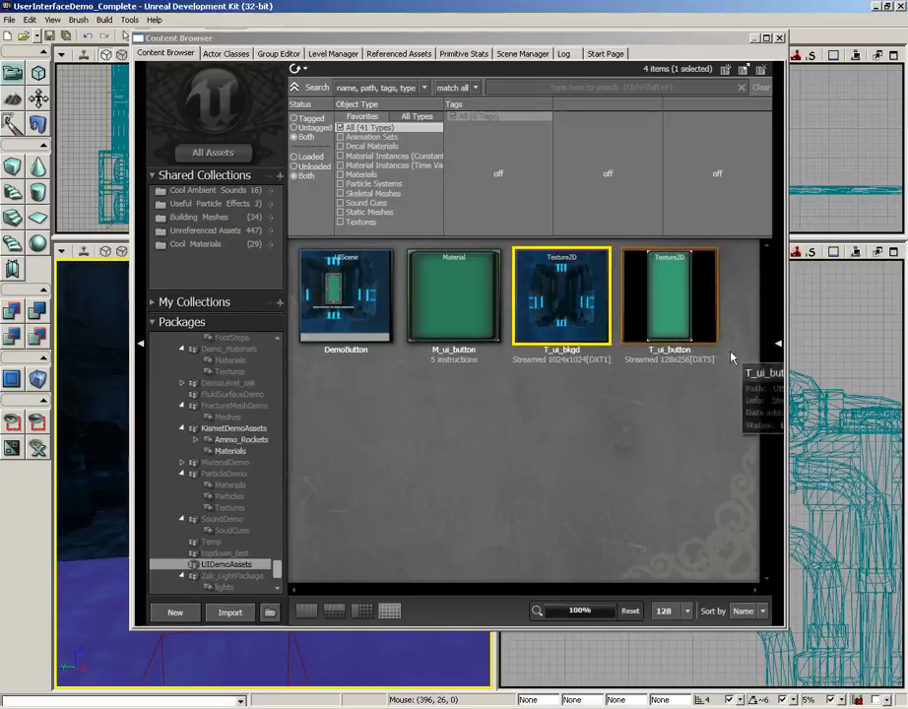
Check the LODGroup setting in the texture properties of T_ui_button and close them
double_click(692, 307)
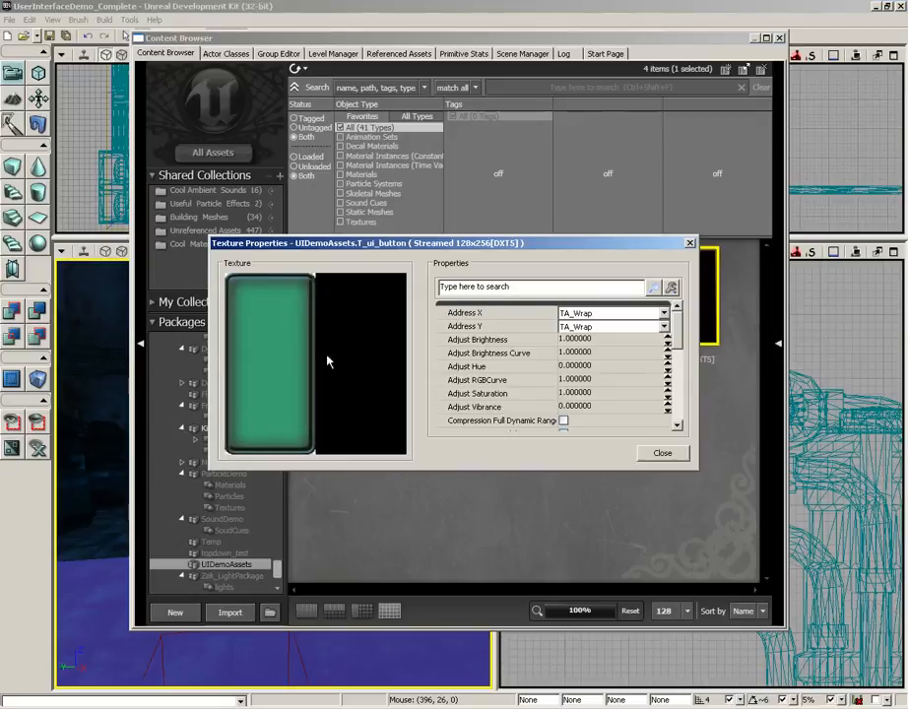
left_click_drag(673, 333, 678, 375)
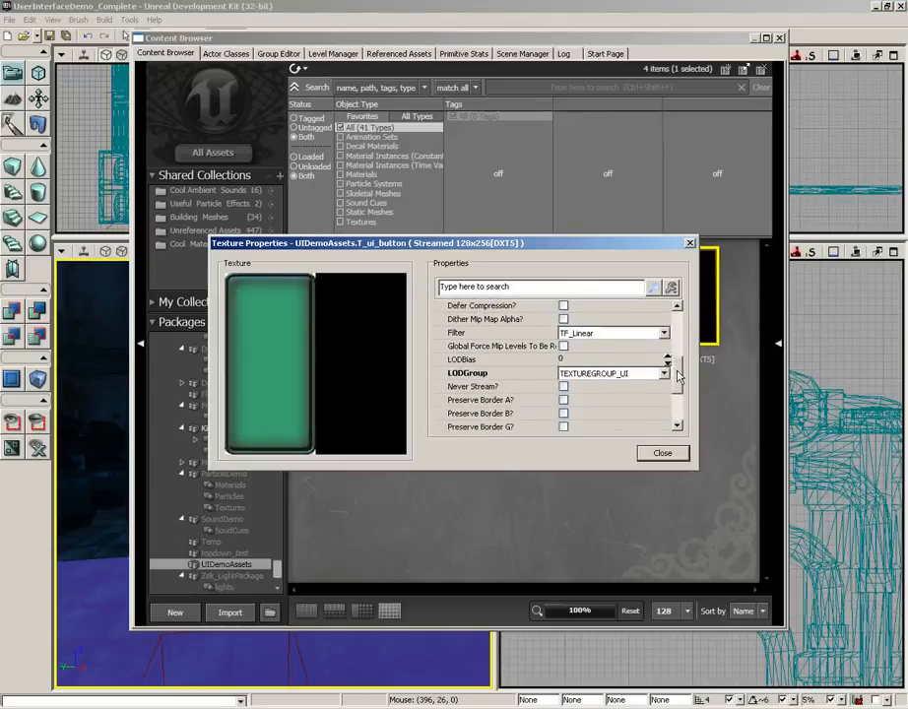
left_click(664, 454)
Open the M_ui_button material and examine its preview and the texture used by its Texture Sample node
mouse_move(482, 305)
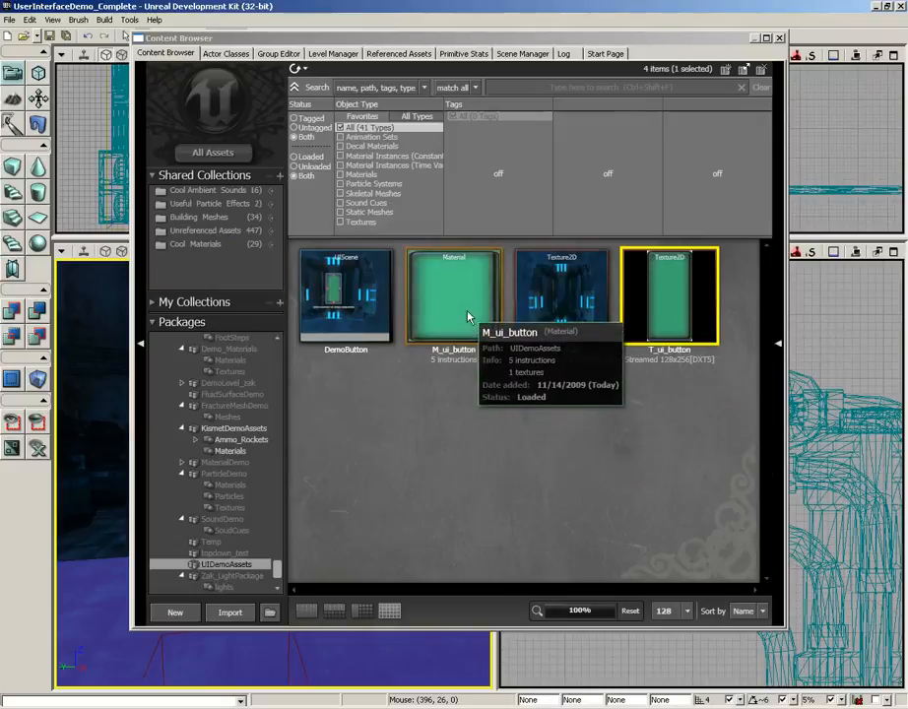
double_click(468, 316)
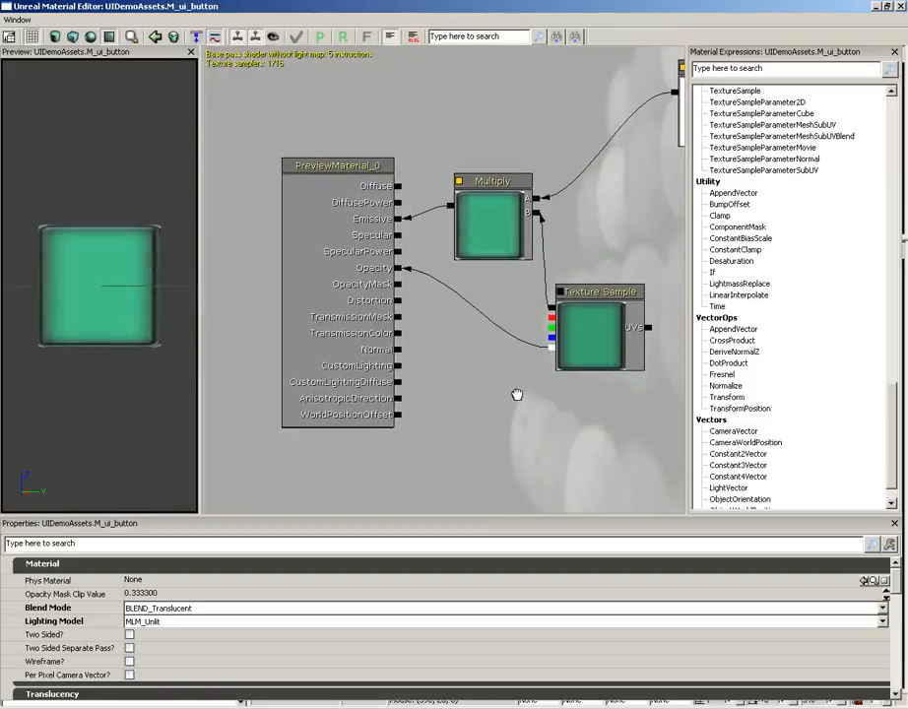
mouse_move(115, 298)
left_mouse_down()
mouse_move(130, 290)
mouse_move(103, 291)
mouse_move(116, 294)
left_mouse_up()
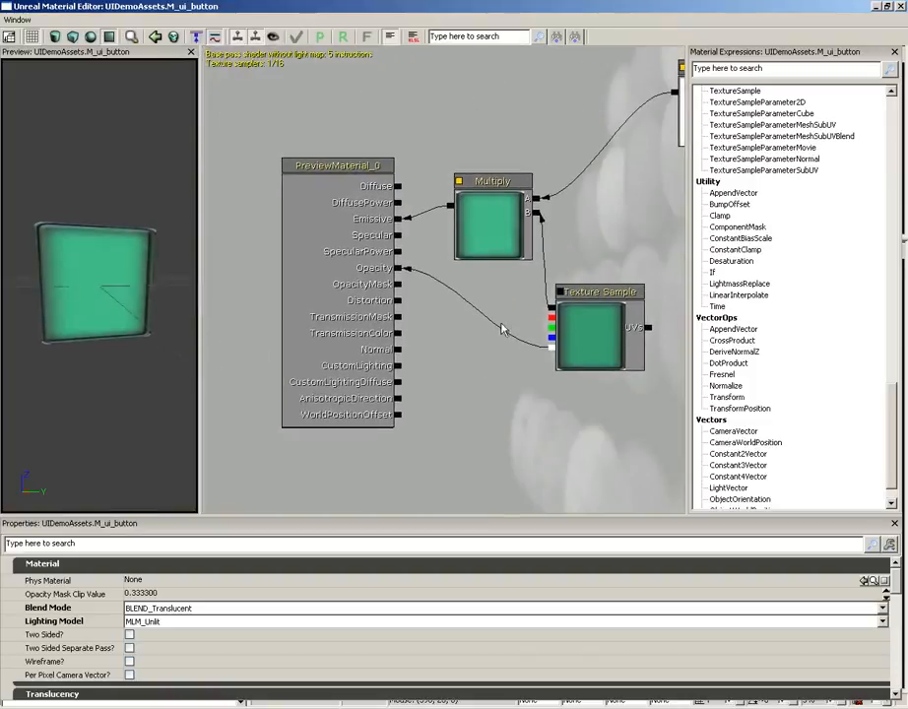
left_click(591, 294)
Examine the Time, Sine, Multiply and 0.5 constant nodes that drive the material's pulsing brightness
left_click_drag(631, 283, 269, 345)
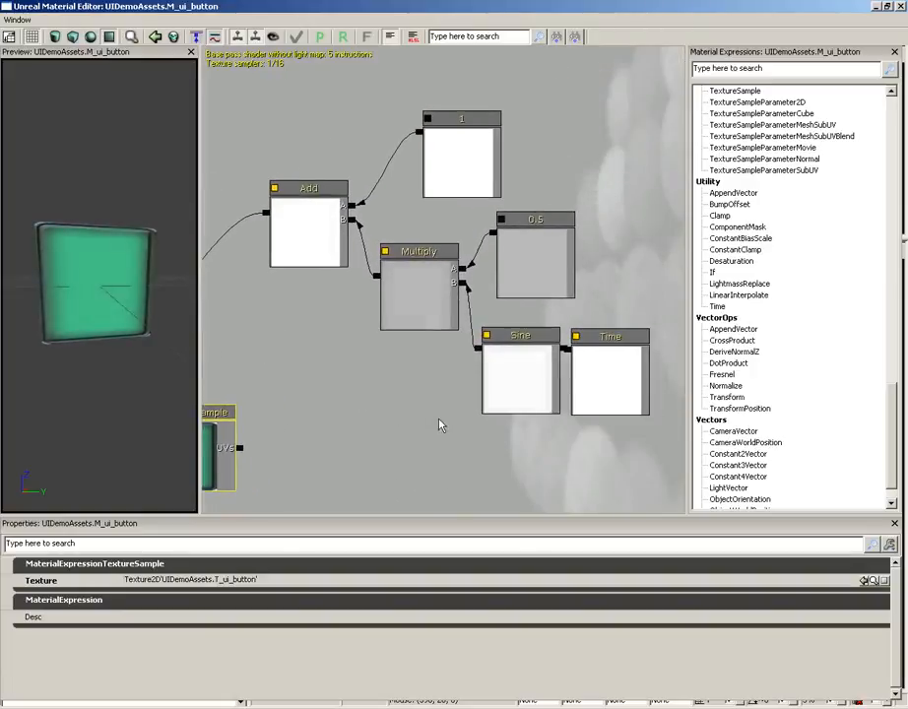
left_click(605, 367)
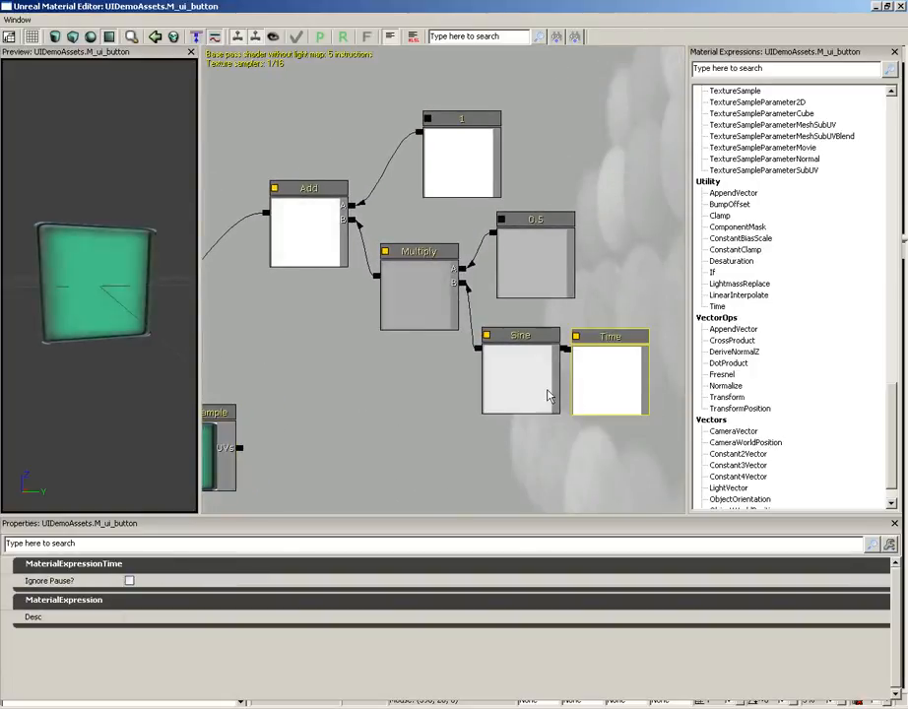
left_click(523, 366)
left_click(455, 294)
left_click(512, 286)
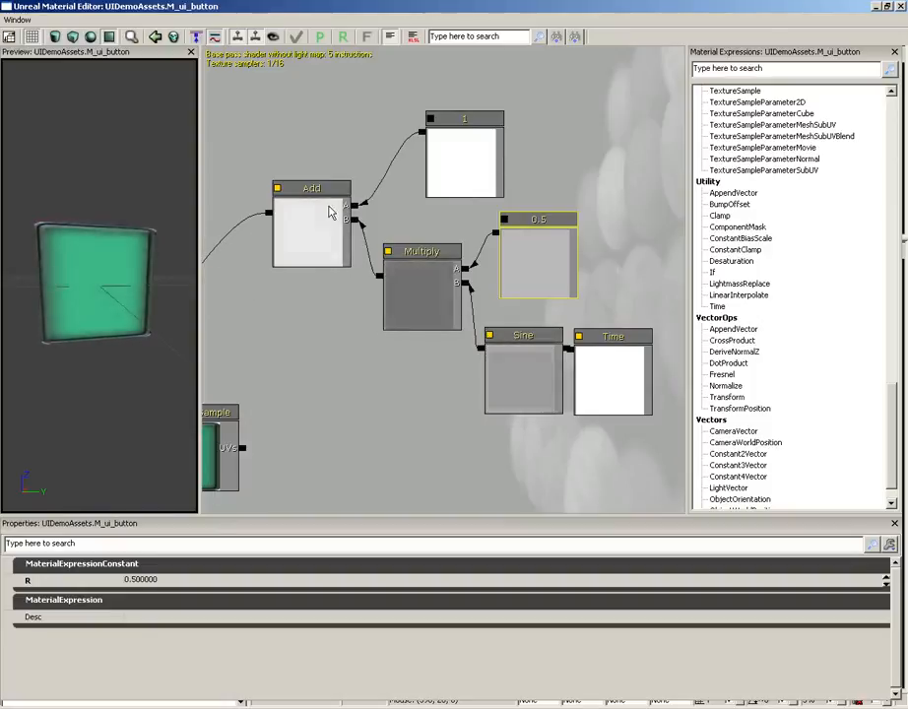
Examine the main material node's Emissive and Opacity connections, blend mode and lighting model, and close the material
left_click_drag(286, 313, 525, 223)
left_click_drag(411, 244, 532, 220)
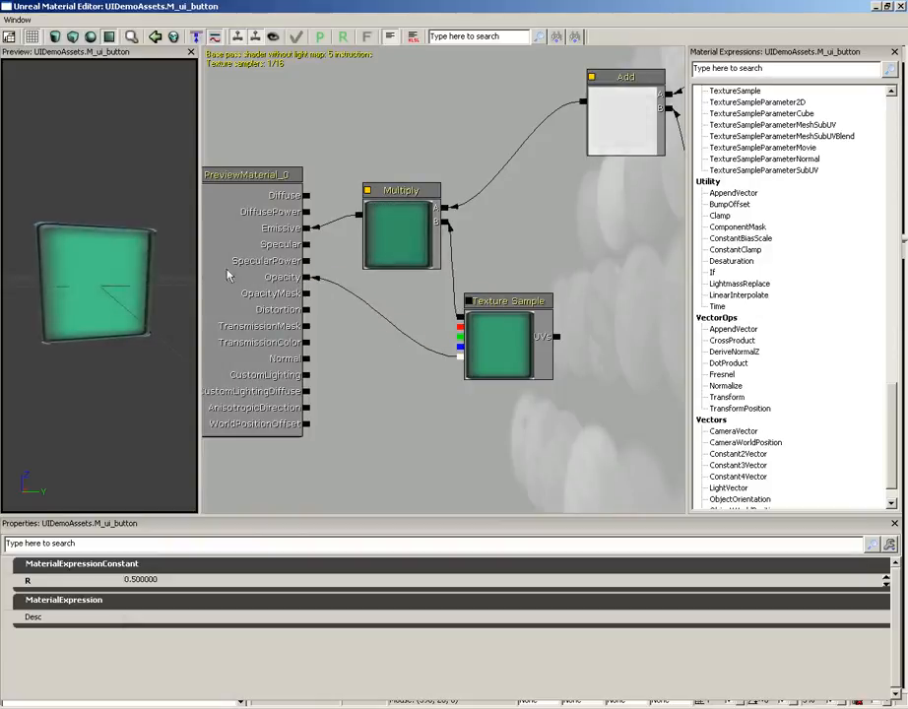
left_click(255, 247)
left_click_drag(371, 344, 459, 347)
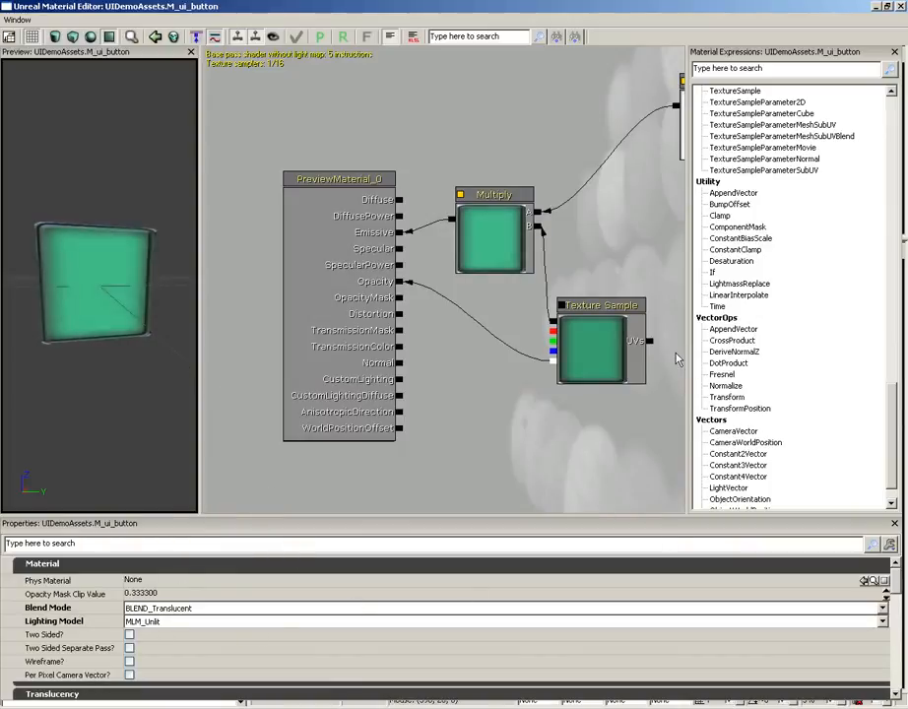
left_click(901, 7)
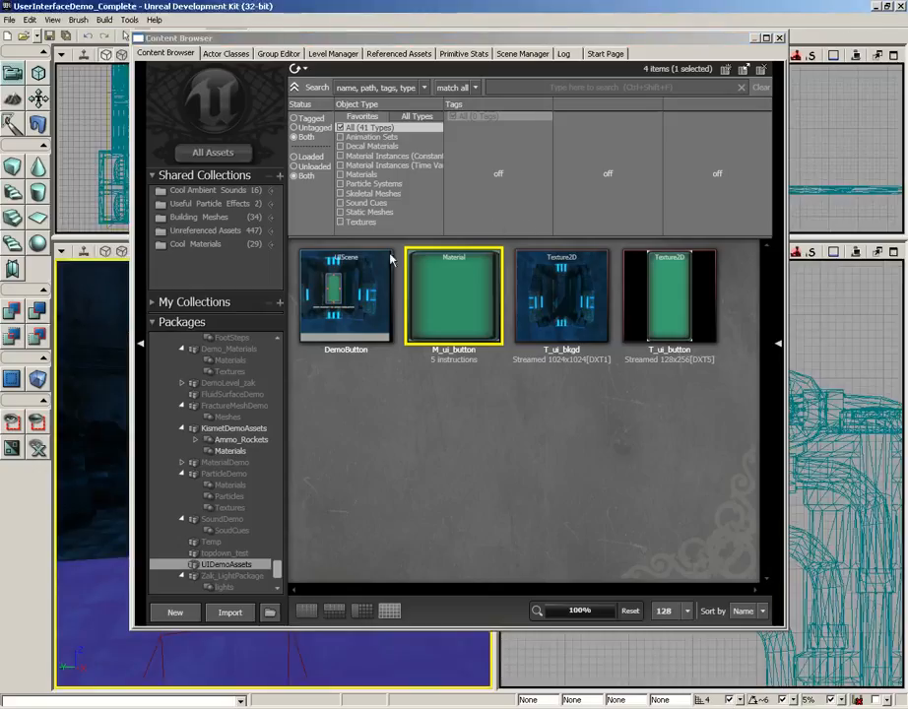
Open the DemoButton UIScene for editing and survey the scene editor's layout and tools
mouse_move(379, 285)
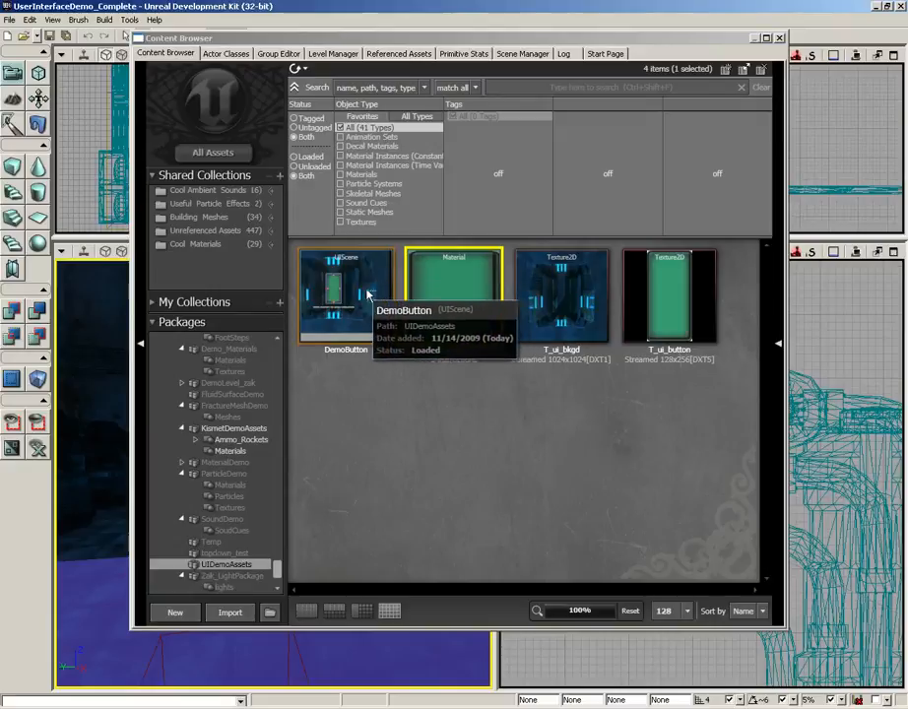
double_click(354, 285)
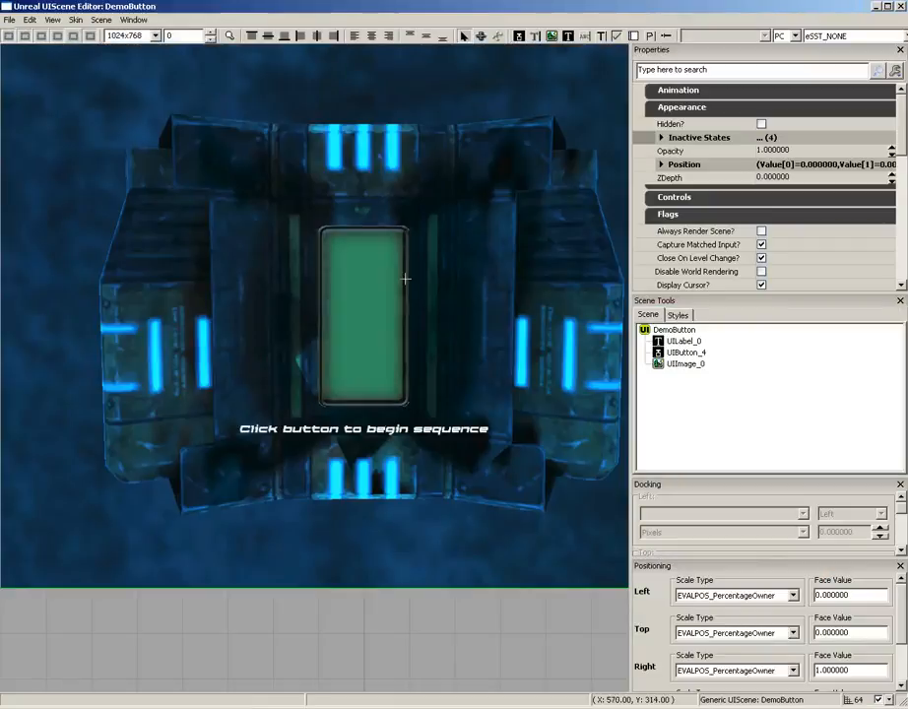
mouse_move(395, 281)
left_mouse_down()
mouse_move(386, 251)
mouse_move(394, 264)
mouse_move(408, 226)
mouse_move(393, 277)
left_mouse_up()
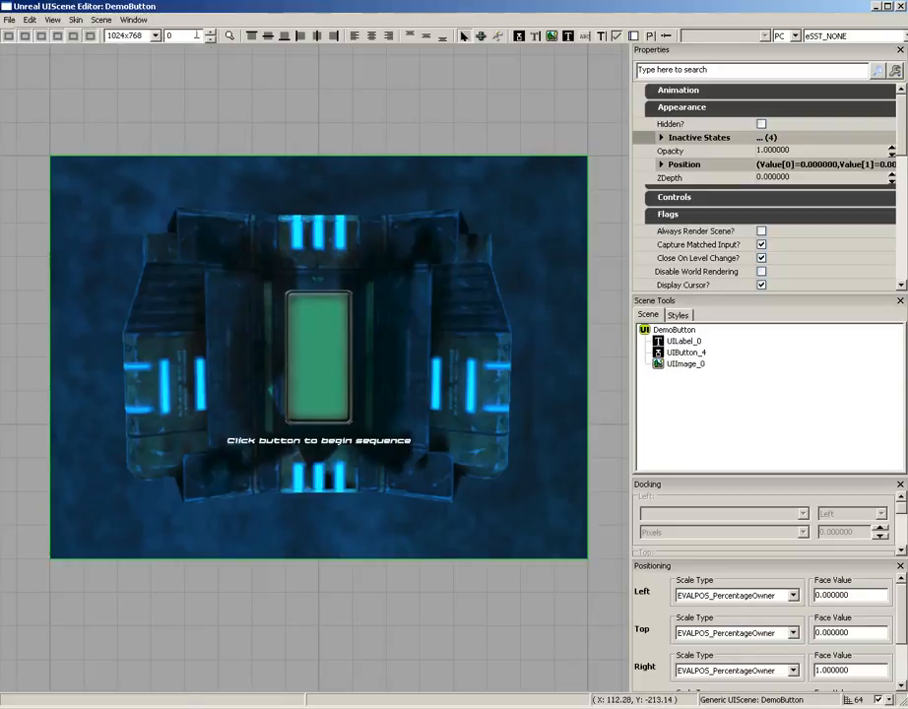
right_click(273, 79)
key("Escape")
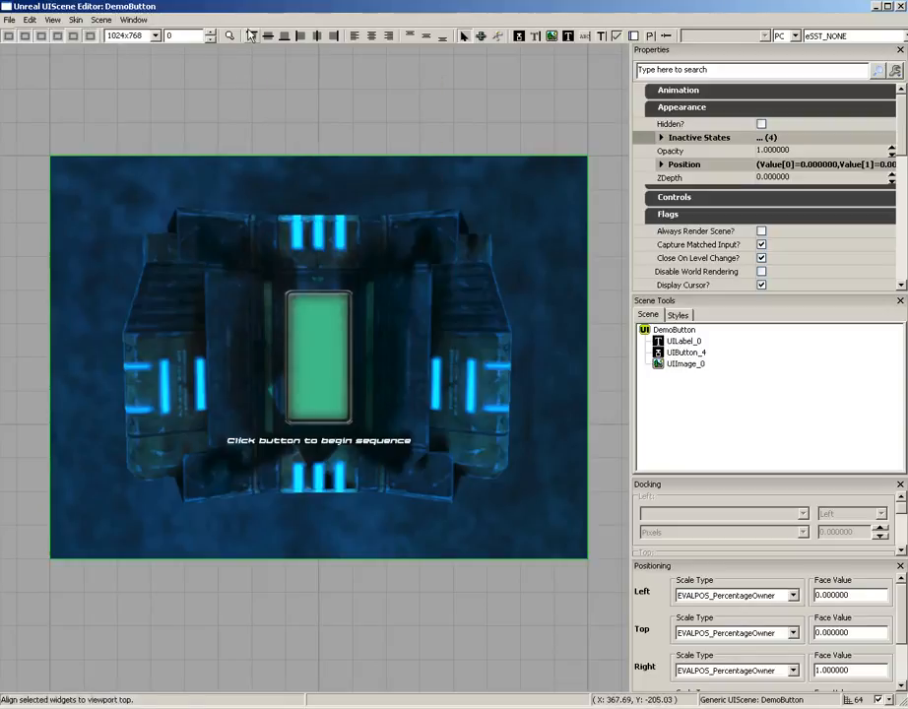
left_click(482, 40)
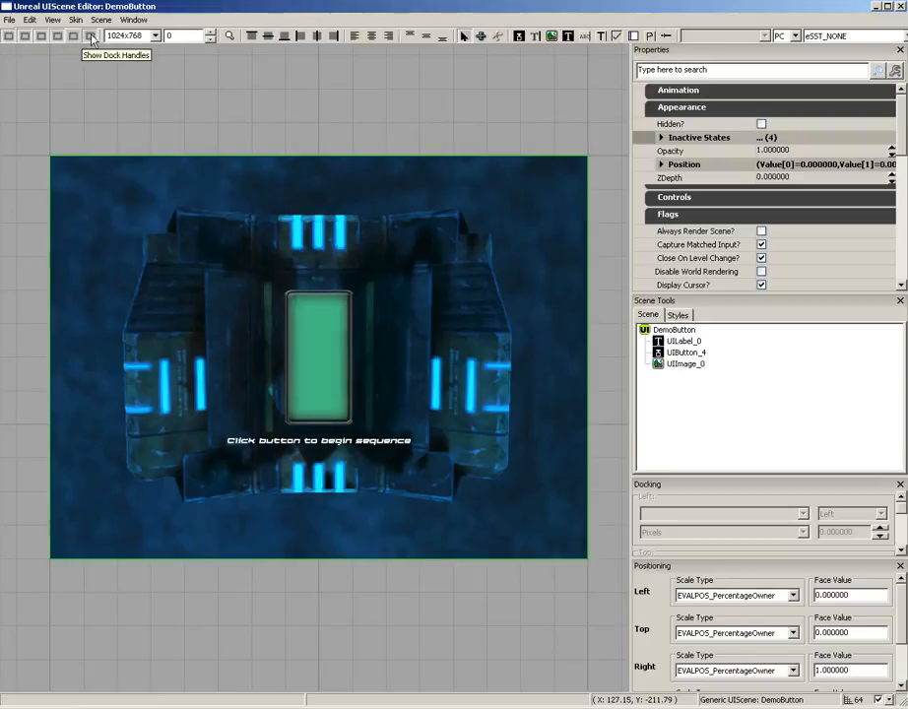
Select the scene's background image and toggle the display of its selection handles off and back on
left_click(129, 218)
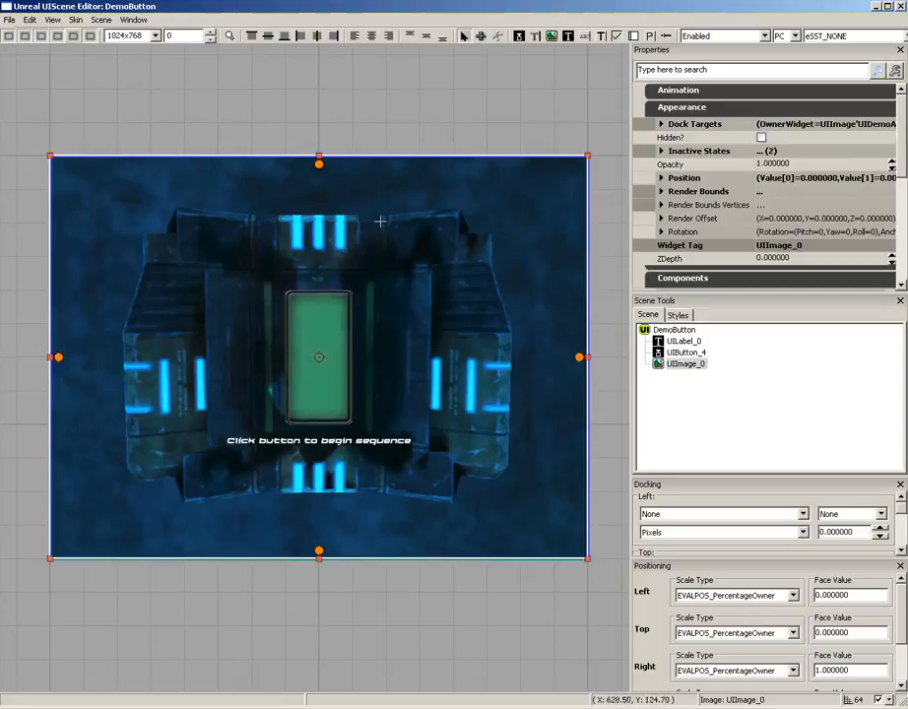
left_click(57, 37)
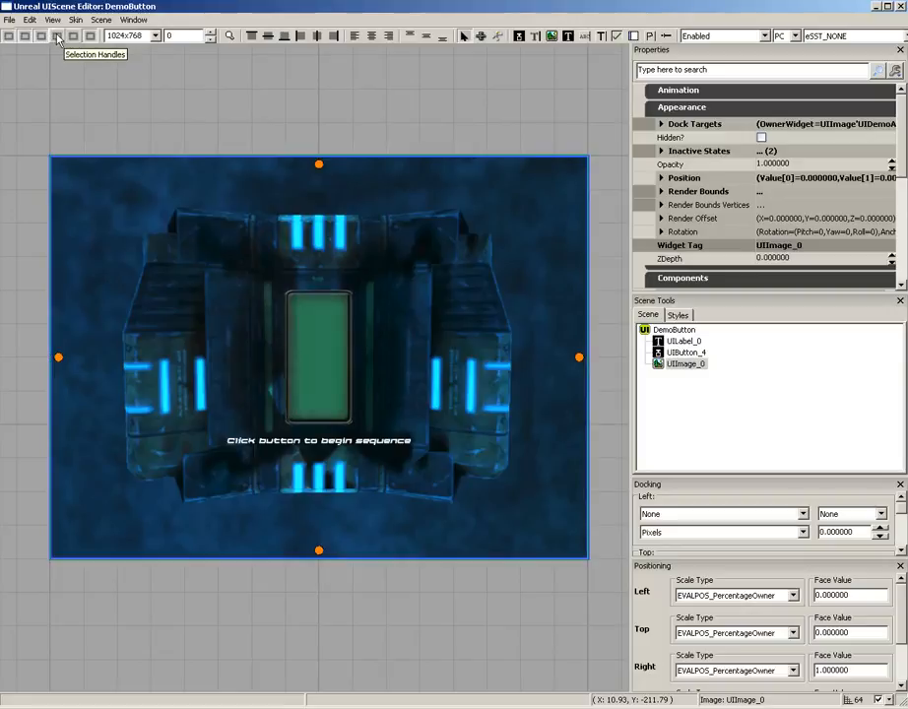
left_click(41, 36)
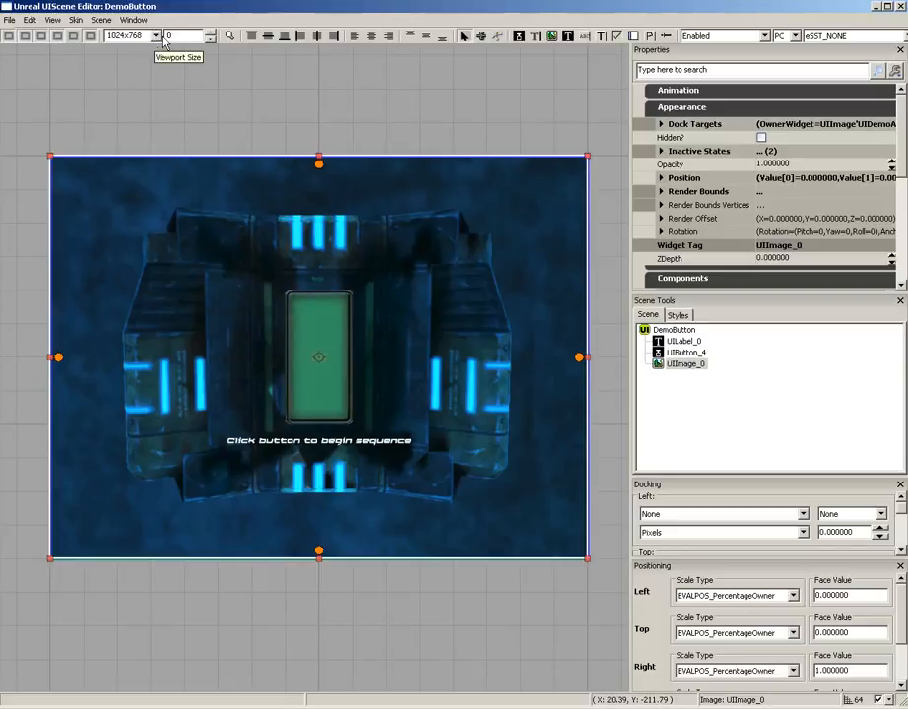
Preview the scene at a 1920x1080 viewport size and restore the 1024x768 size
left_click(155, 36)
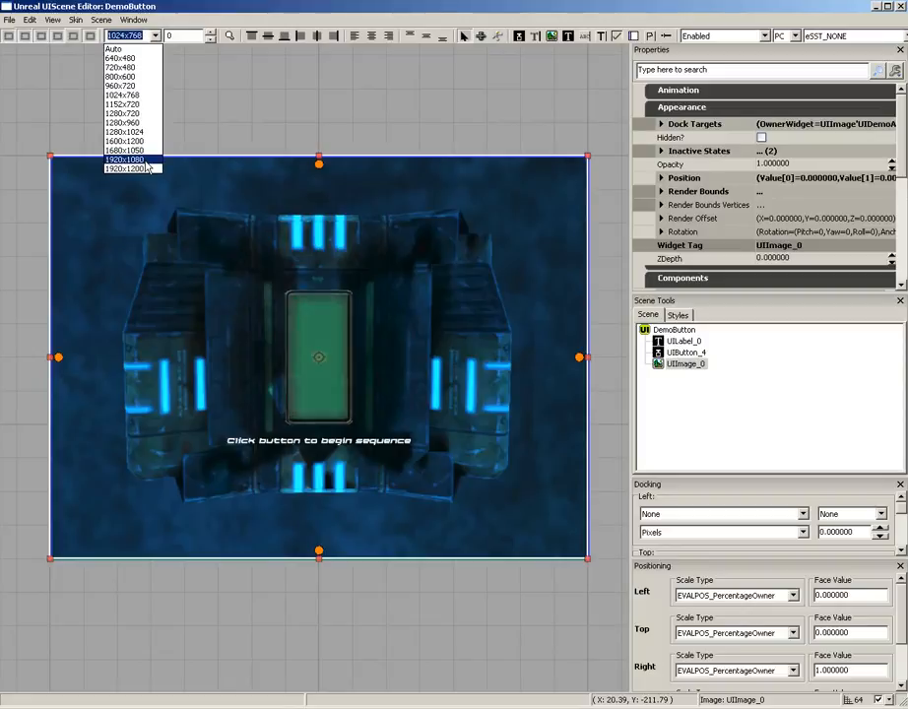
left_click(147, 161)
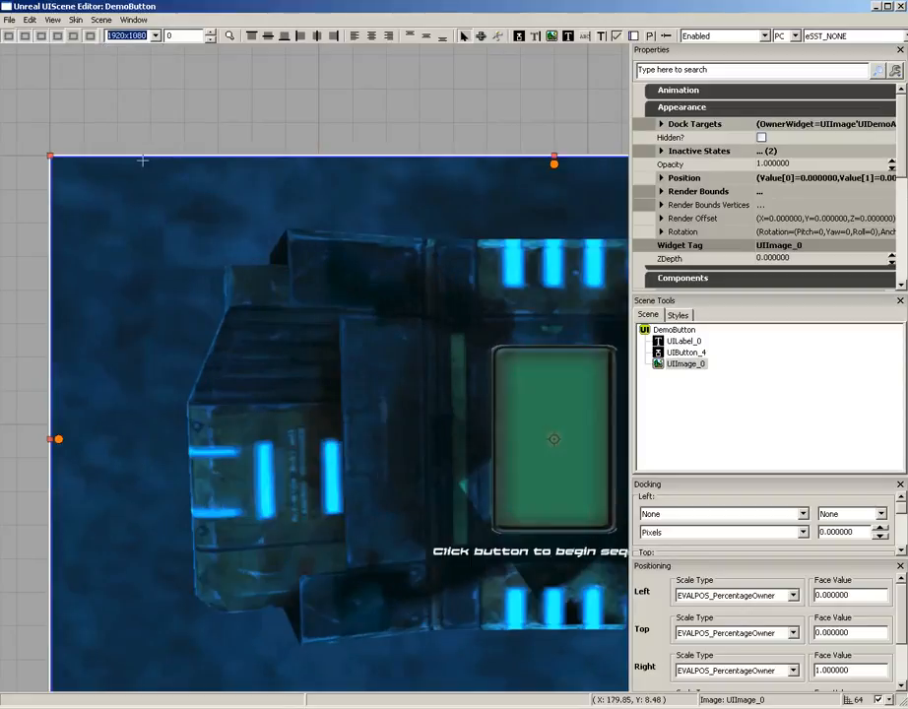
scroll(459, 329, "down", 3)
scroll(459, 329, "up", 3)
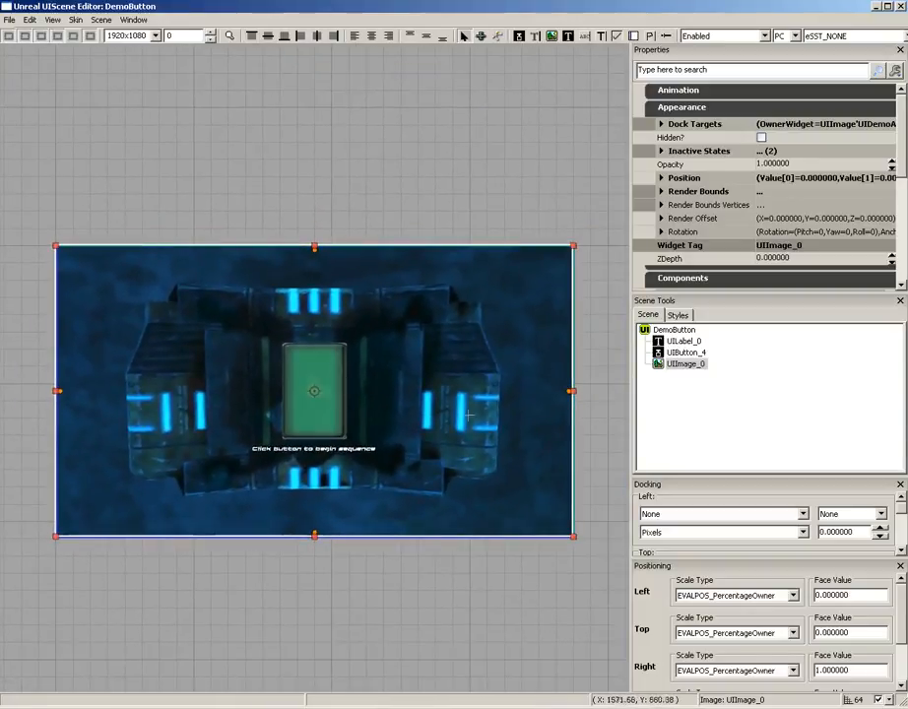
left_click(155, 36)
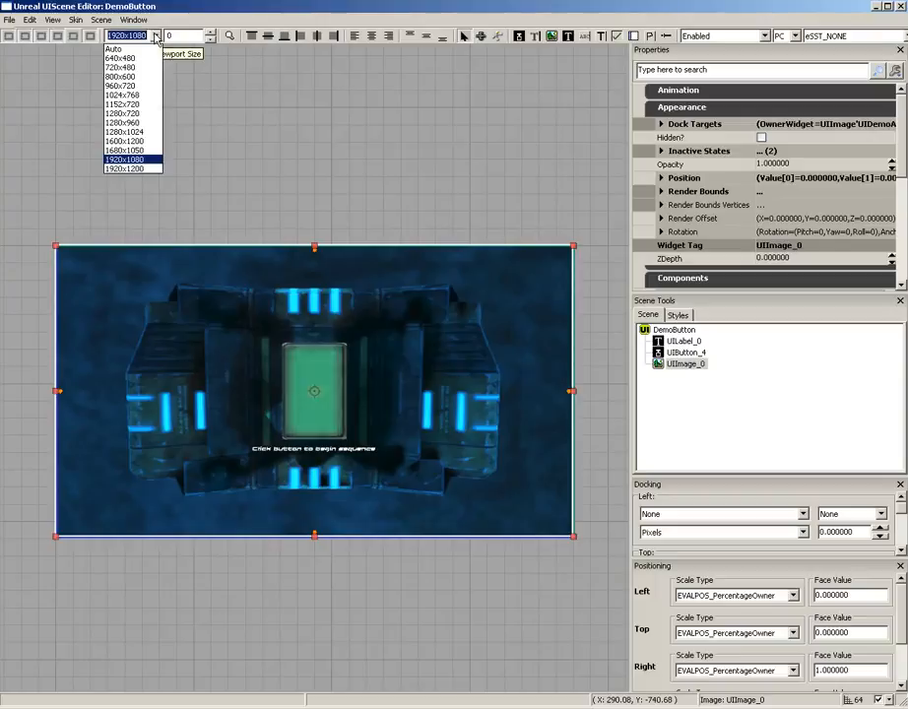
left_click(123, 94)
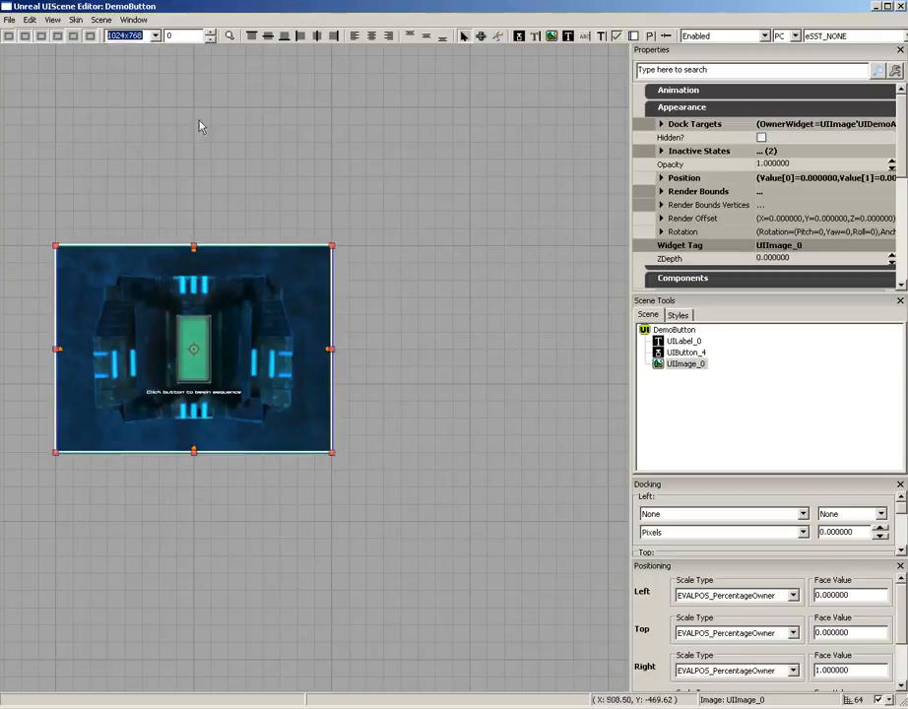
Raise the viewport gutter to 20 to preview its effect on the scene, and reset it to 0
left_click(211, 33)
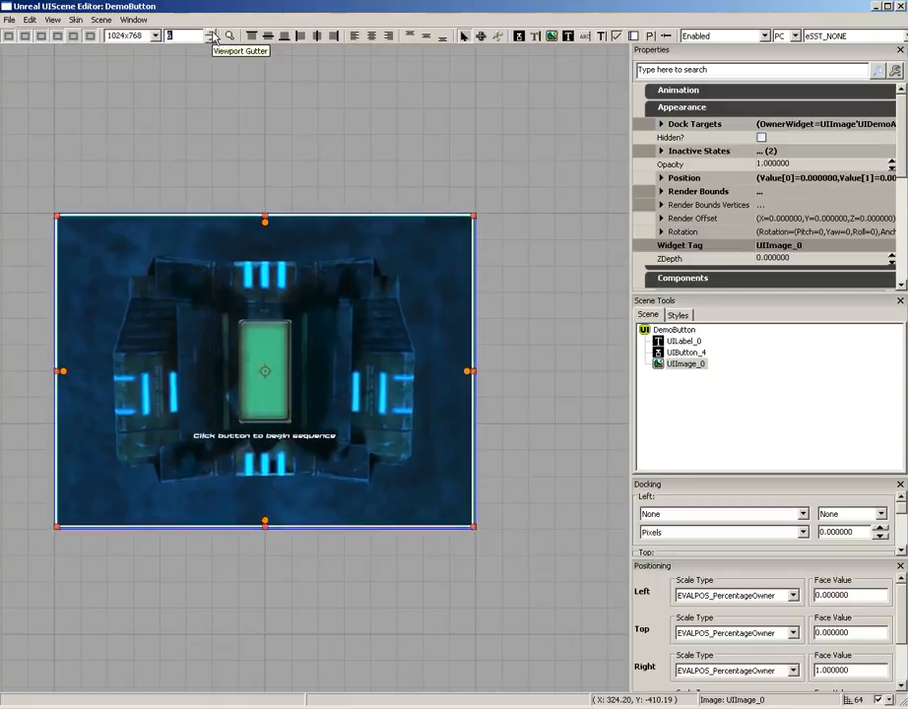
left_click(211, 33)
left_click(213, 33)
left_click(213, 33)
left_click(213, 33)
left_click(213, 33)
left_click(213, 33)
left_click(213, 33)
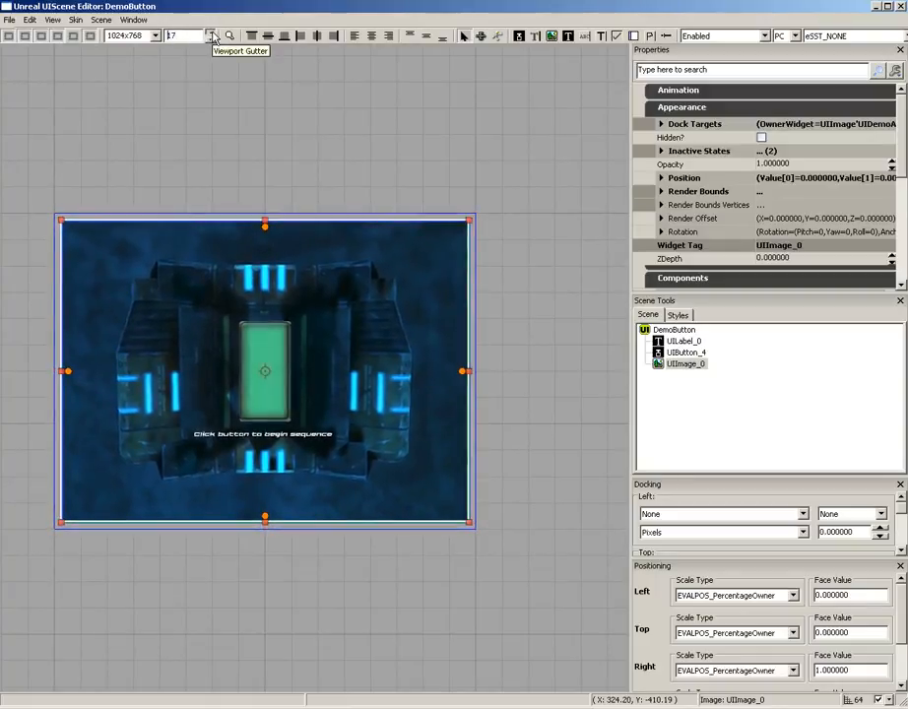
left_click(213, 33)
left_click(213, 33)
left_click(212, 32)
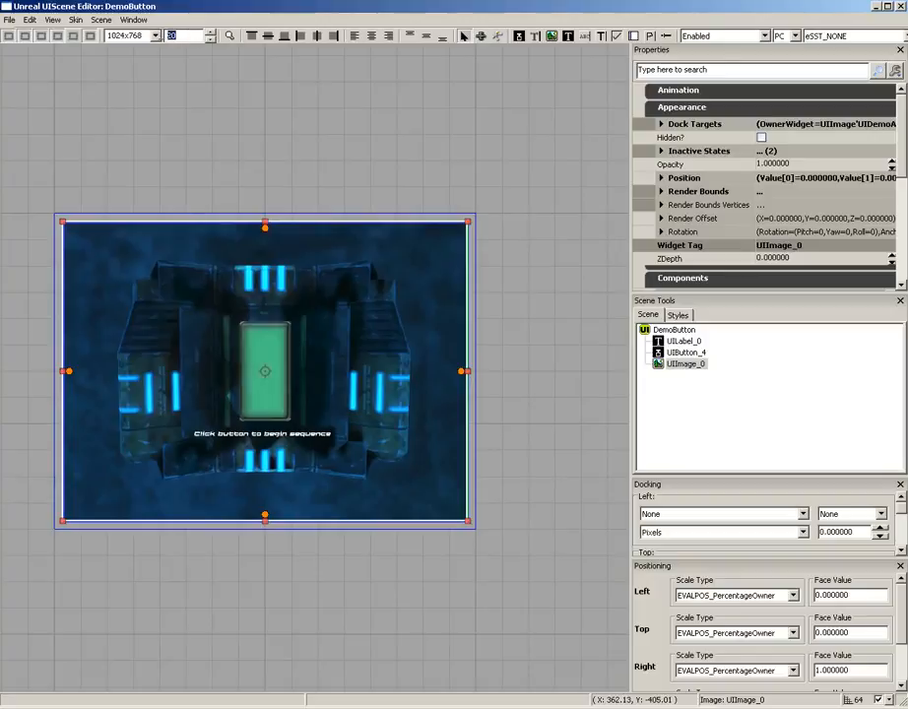
type("0")
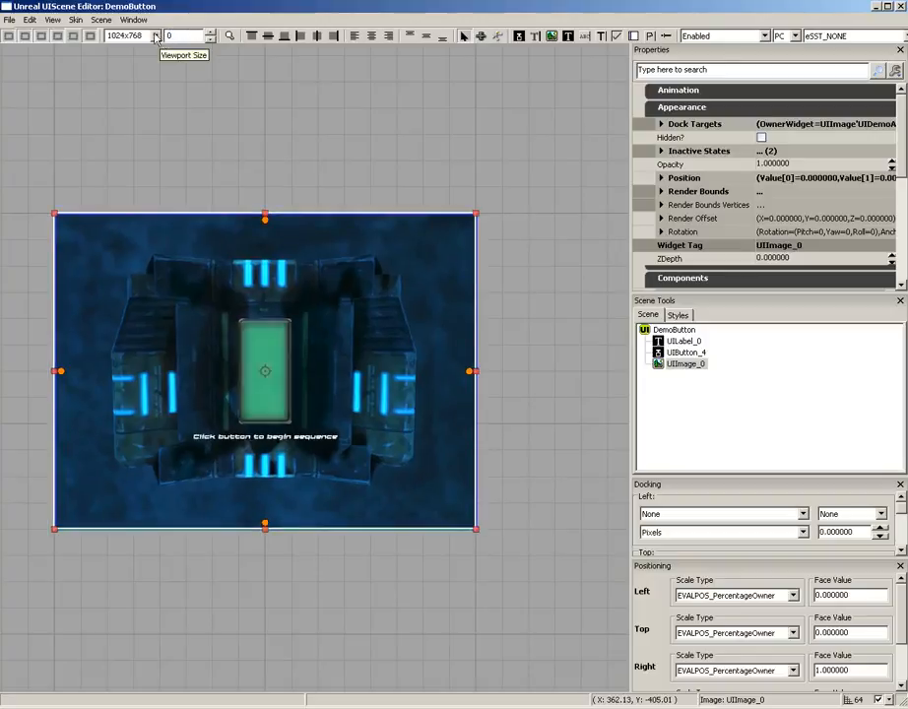
Select the green button widget and center the viewport on it
left_click(229, 35)
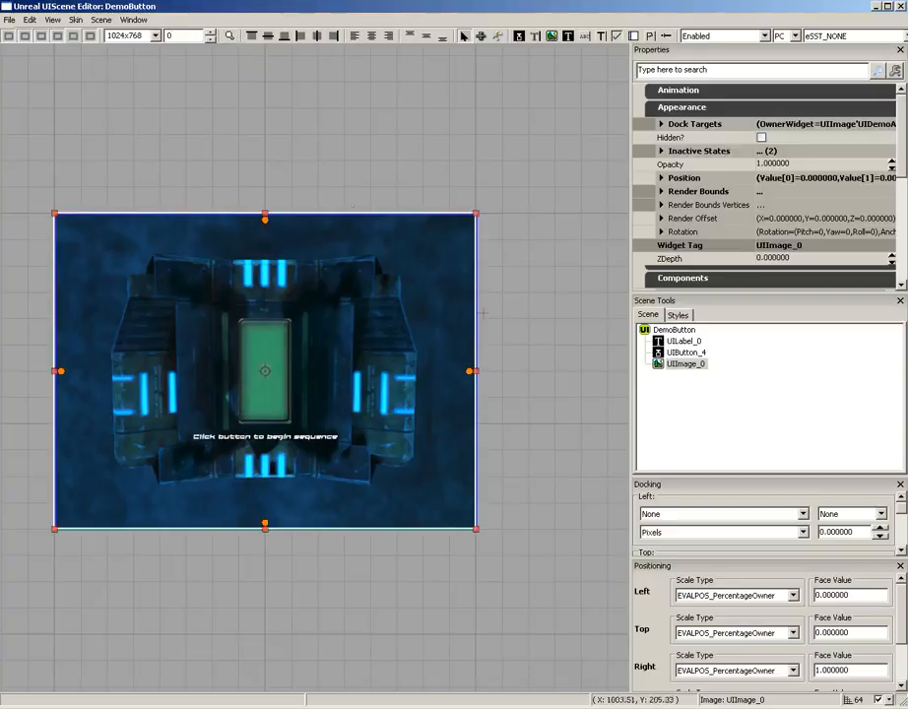
left_click_drag(539, 460, 646, 604)
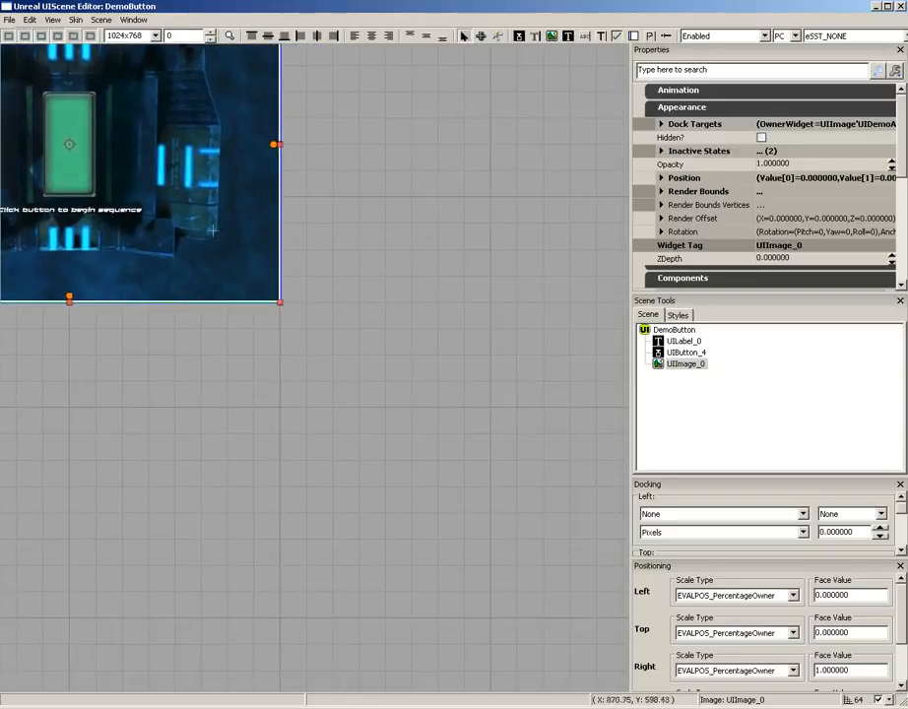
left_click(70, 178)
left_click(230, 36)
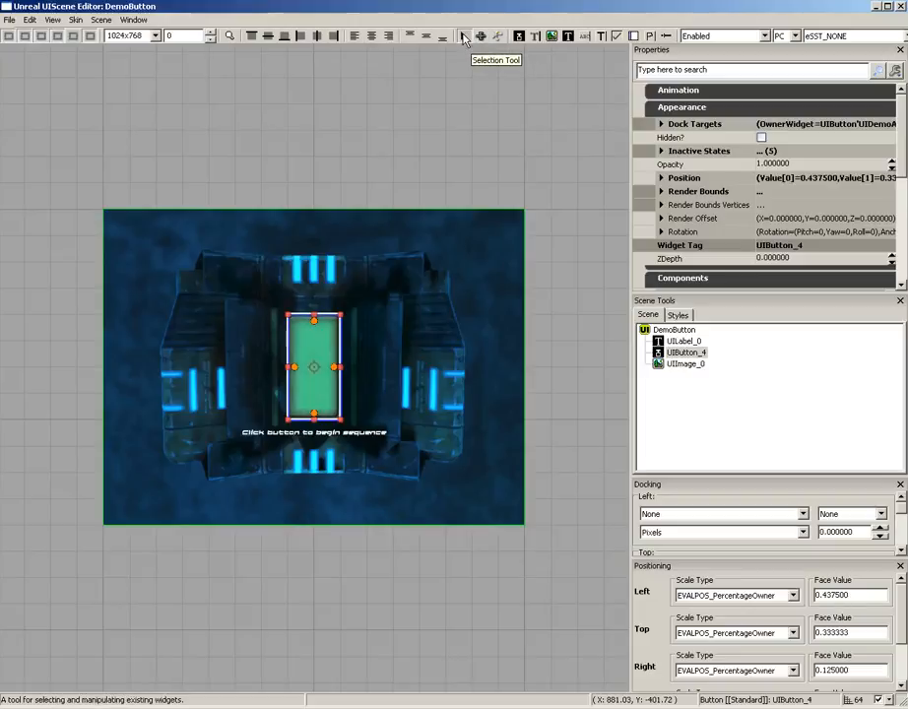
Select the background image and the green button with the Selection Tool, and try out the button's move outline
left_click(351, 231)
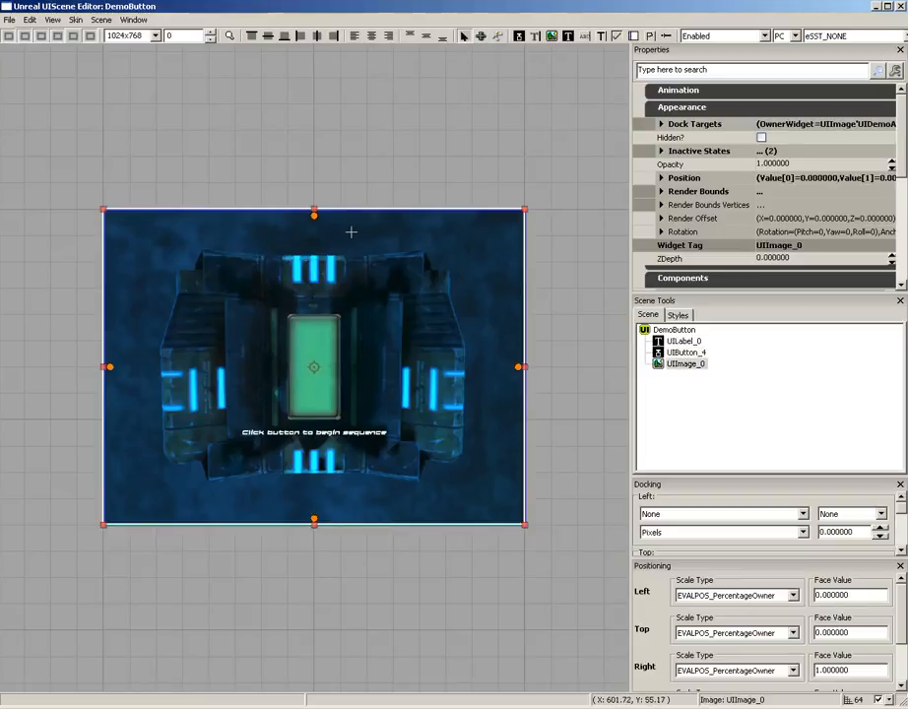
left_click(306, 175)
left_click(283, 280)
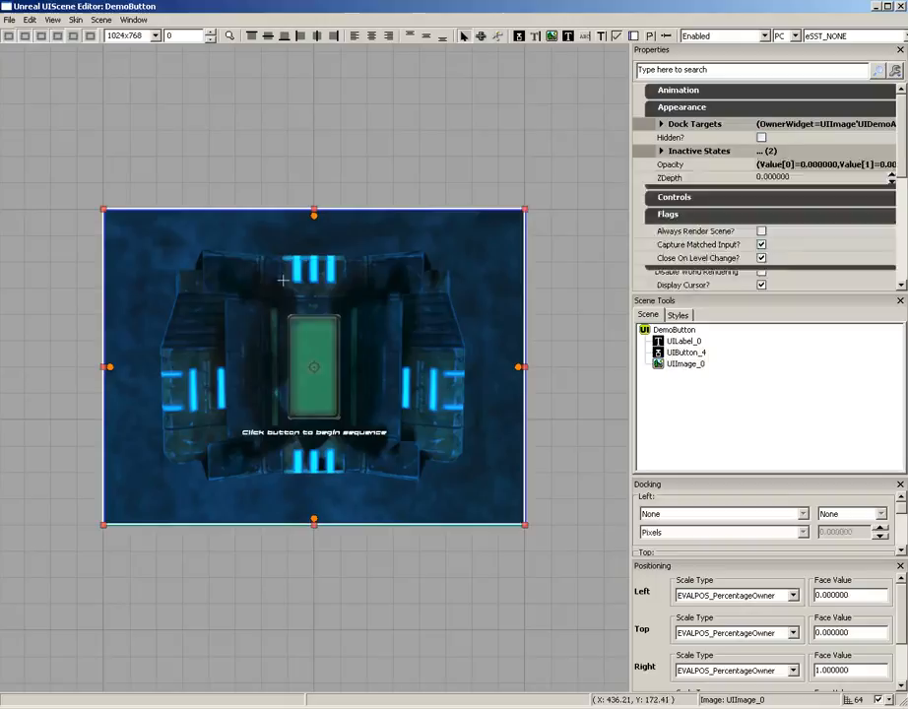
left_click(320, 337)
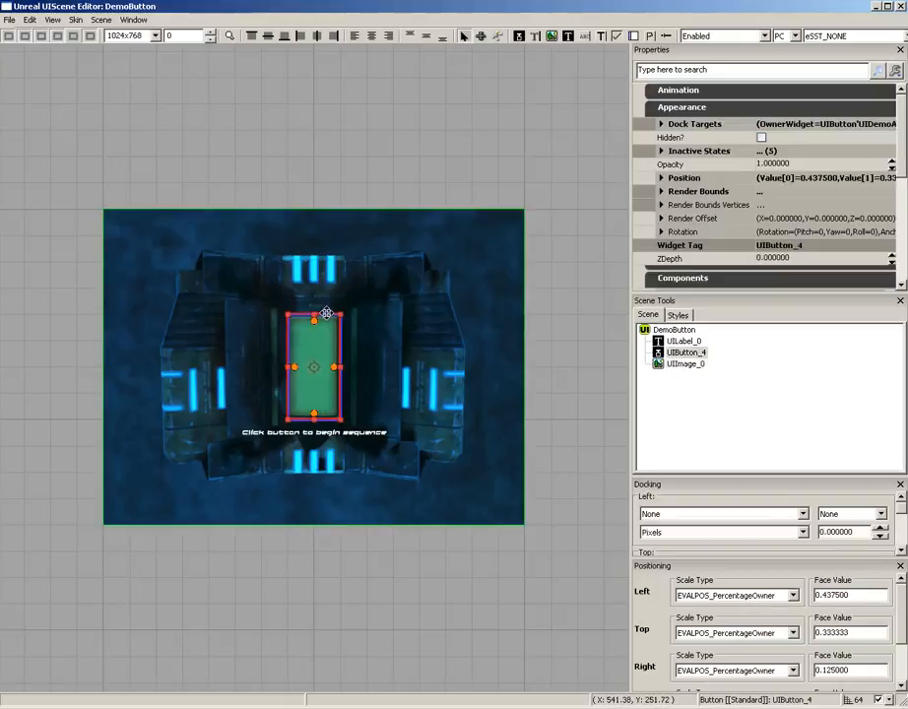
left_click_drag(326, 313, 304, 317)
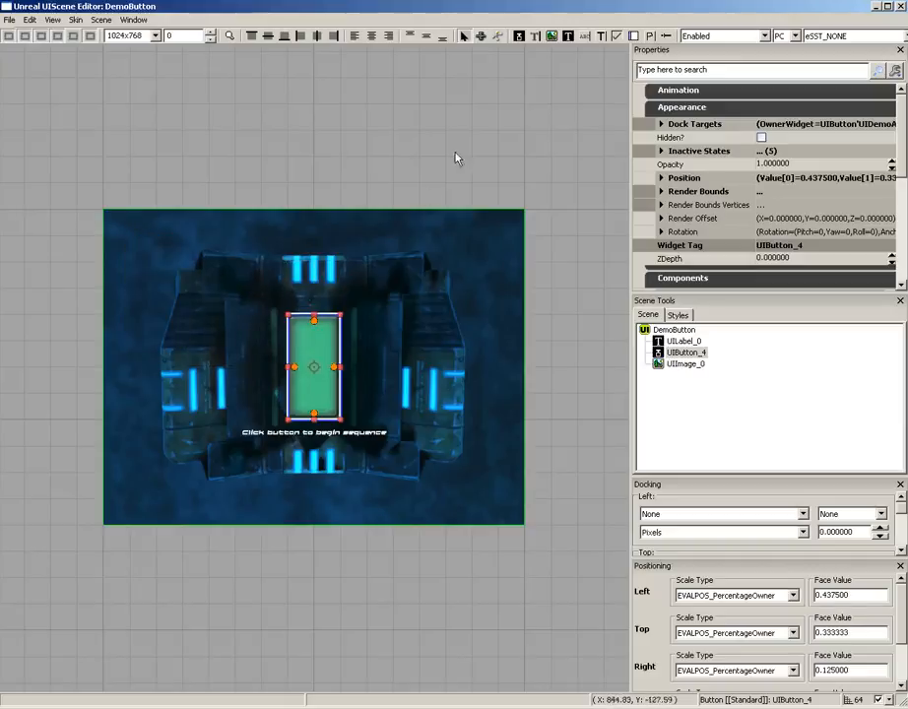
Try the Focus Chain Tool and the Edit Widget Tool on the green button, dismissing the message
left_click(479, 37)
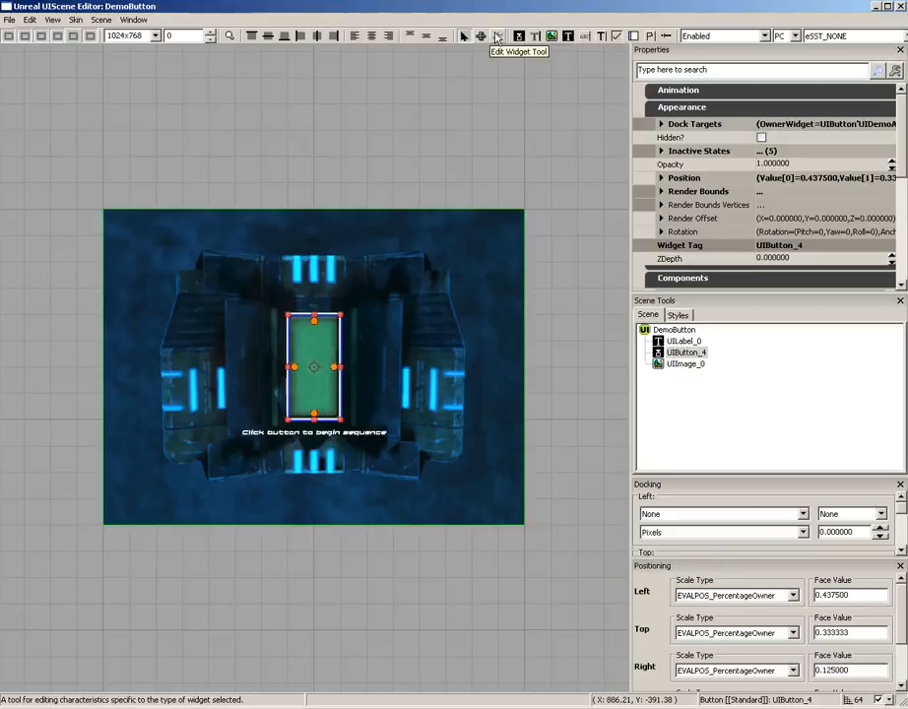
left_click(498, 37)
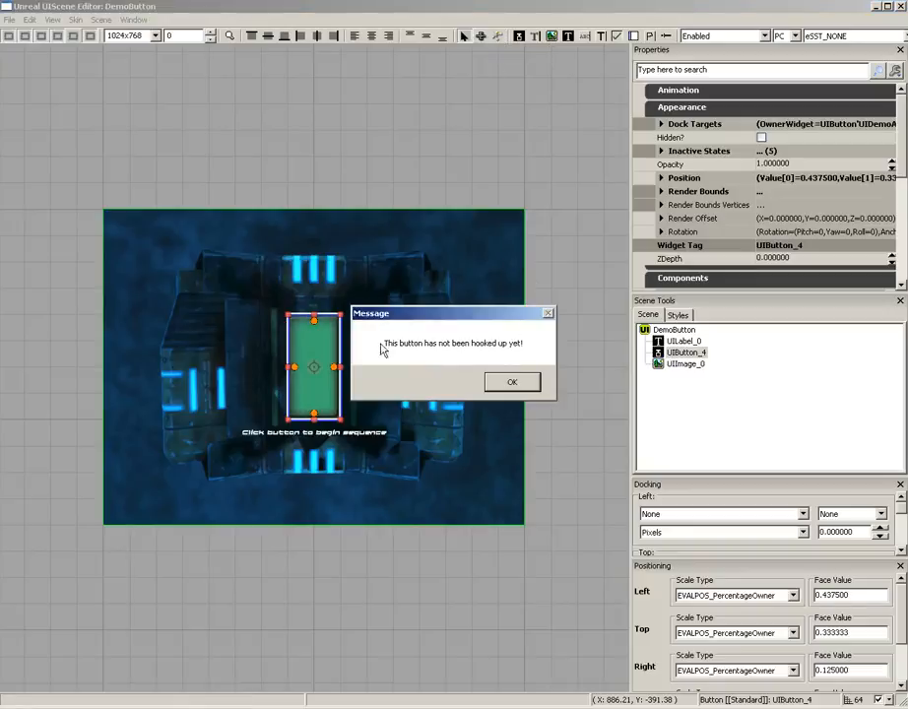
left_click(511, 382)
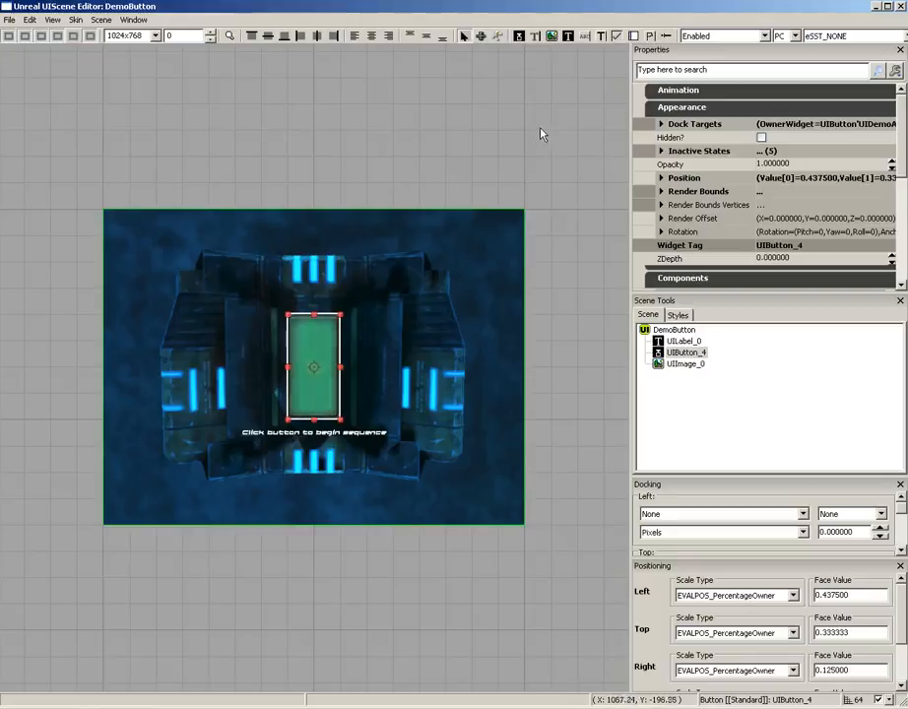
Draw a new button widget in the empty area above the scene, about 0.69 of the scene's width, and delete it
left_click_drag(544, 102, 562, 47)
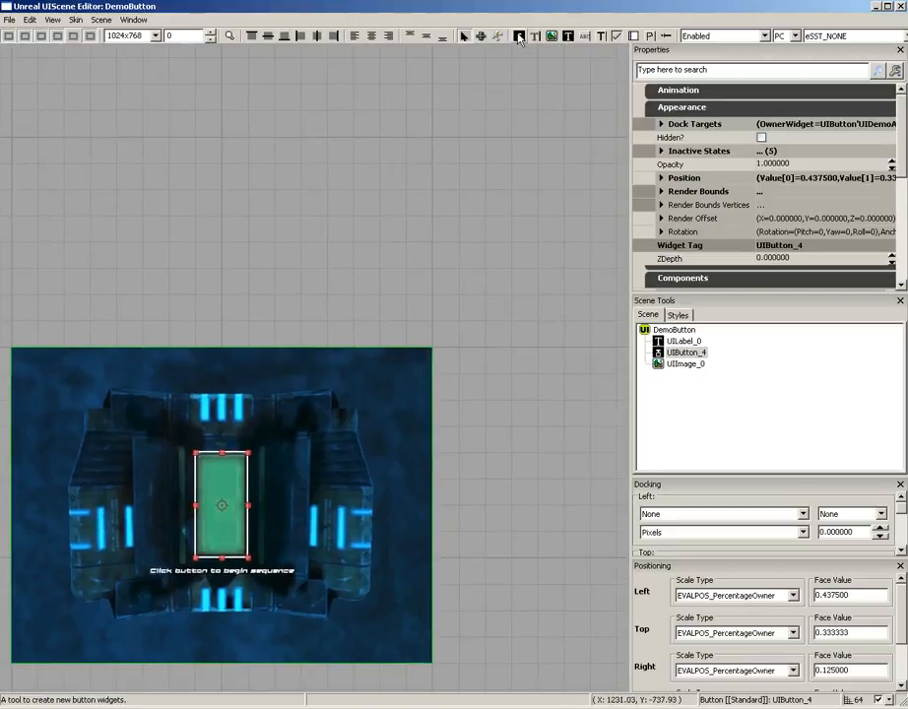
left_click(519, 40)
left_click_drag(223, 111, 502, 273)
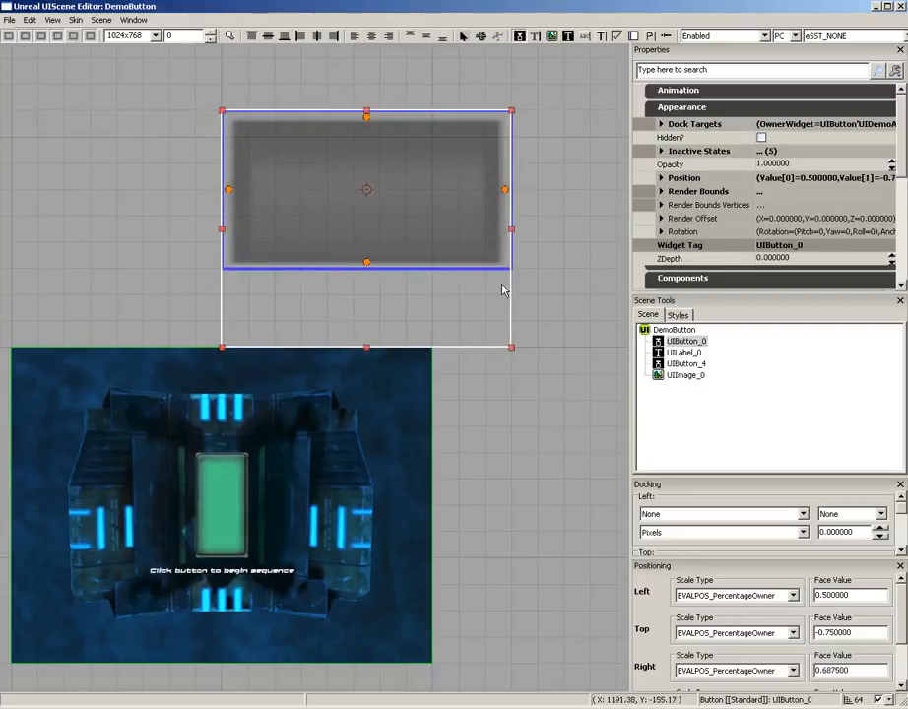
key("Delete")
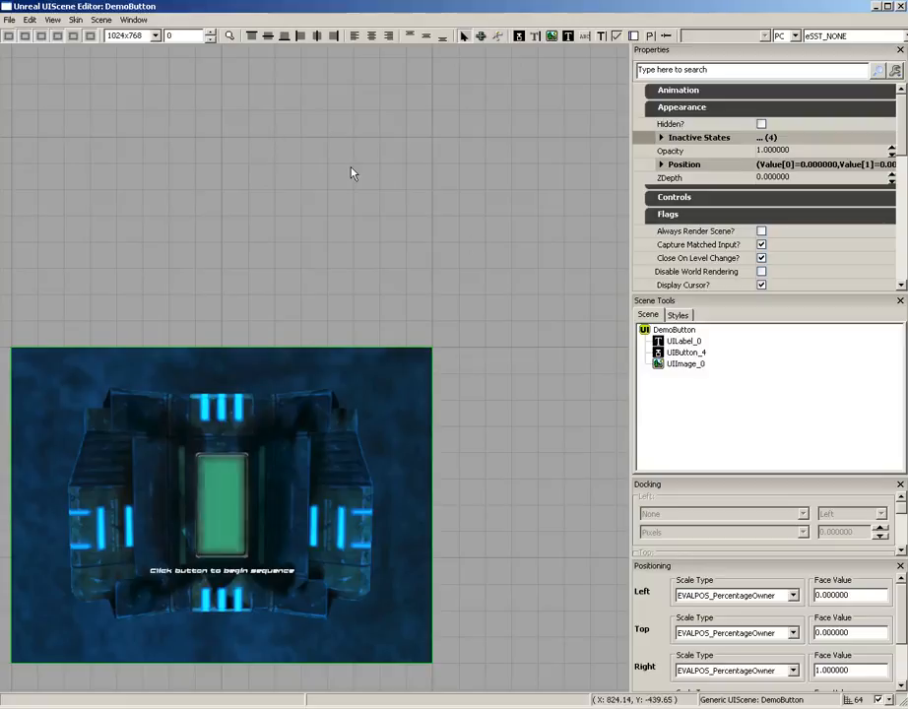
Keep PC as preview platform, preview the eSST_2P_HORIZONTAL, eSST_3P_FAVOR_TOP and eSST_2P_VERTICAL split-screen layouts, and restore eSST_NONE
left_click_drag(399, 183, 362, 227)
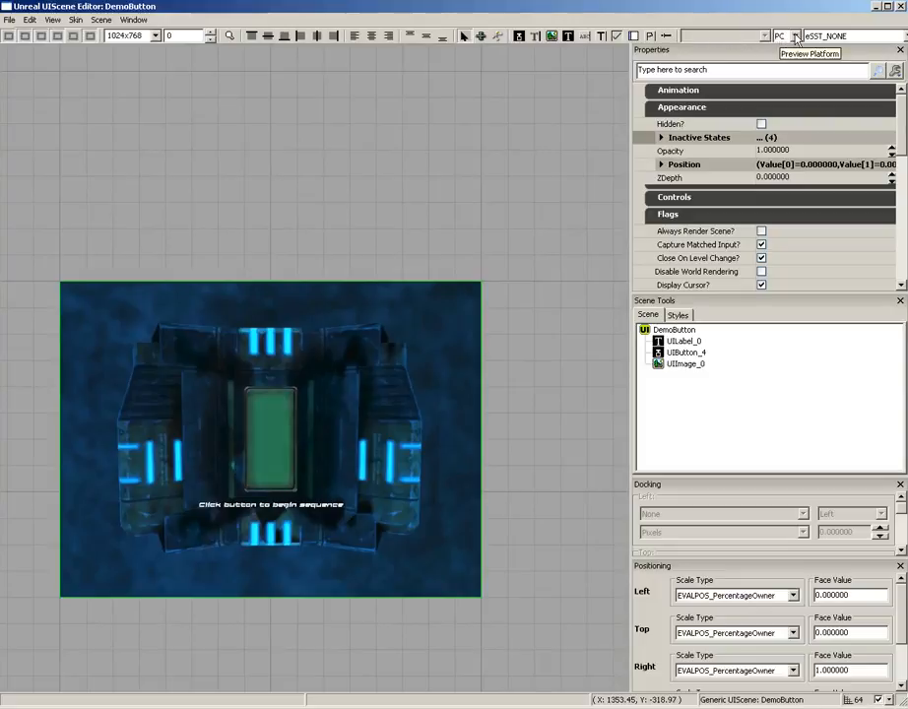
left_click(795, 37)
left_click(787, 49)
left_click(893, 39)
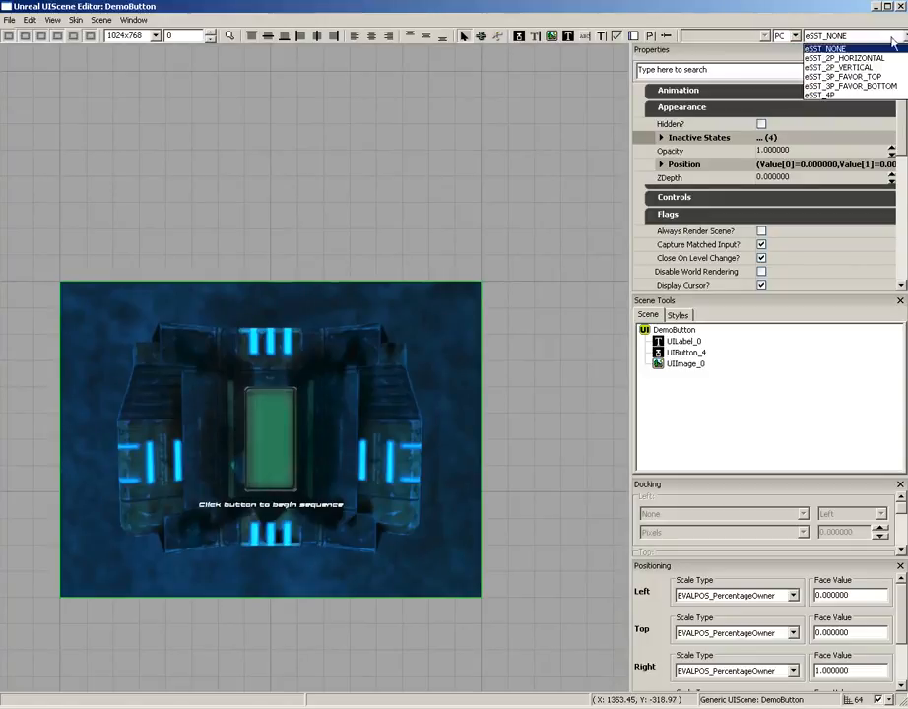
left_click(843, 59)
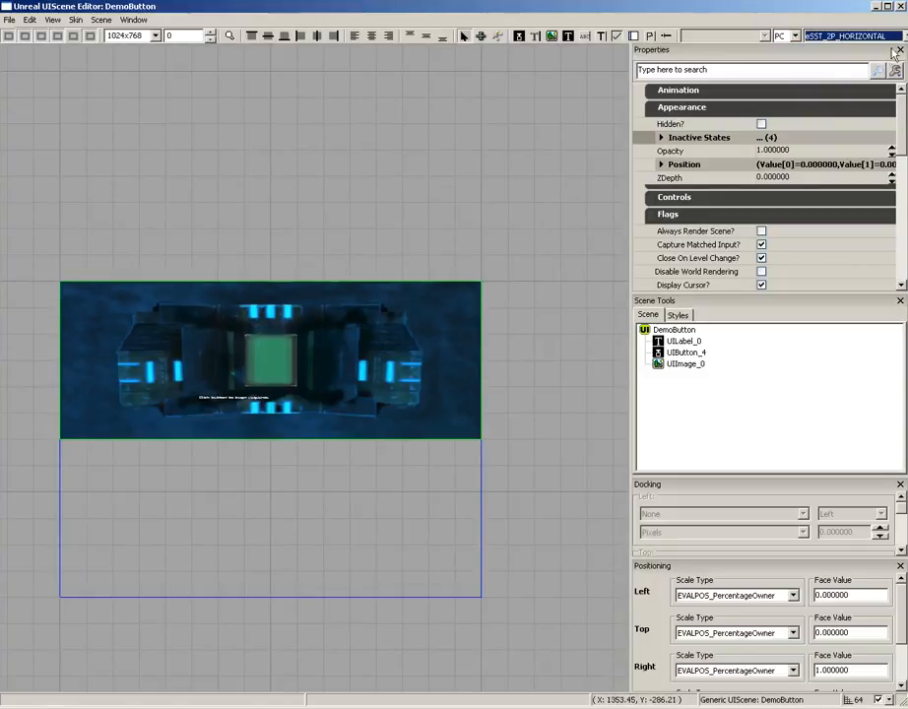
left_click(852, 36)
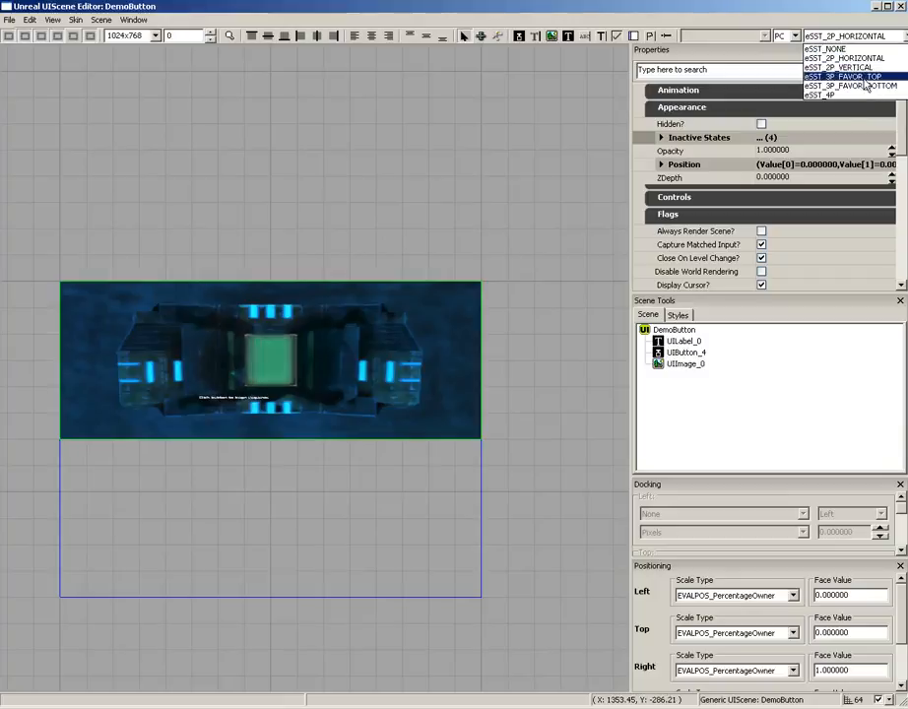
left_click(832, 79)
left_click(852, 36)
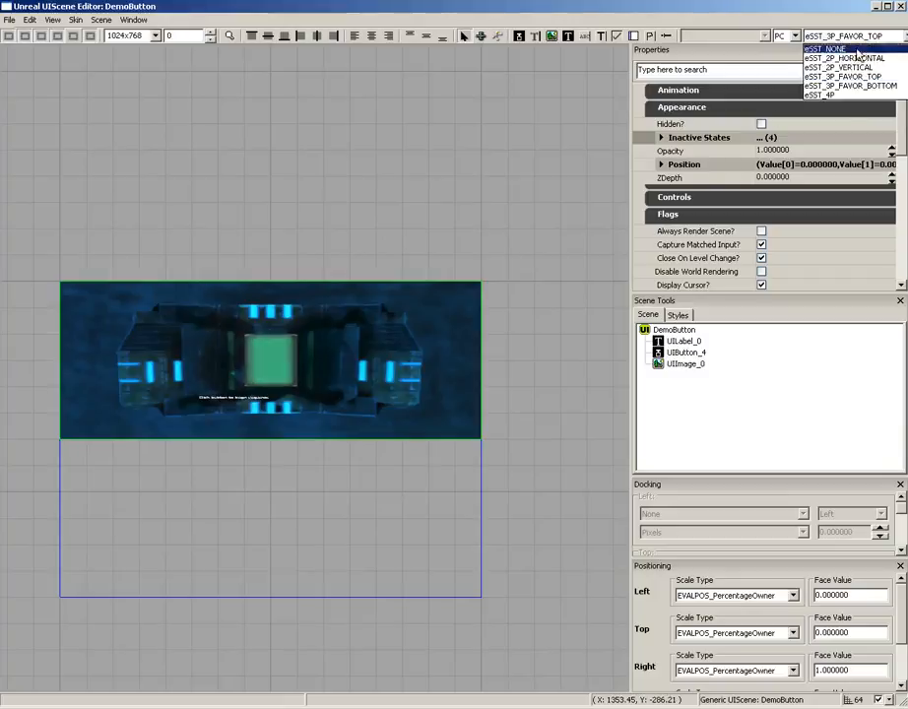
left_click(845, 67)
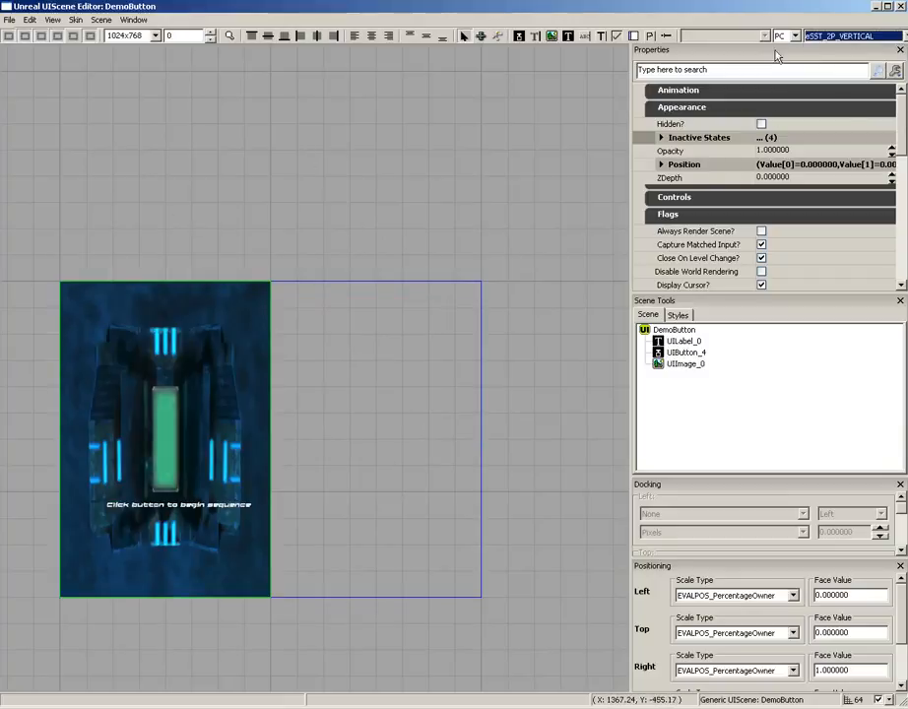
left_click(851, 35)
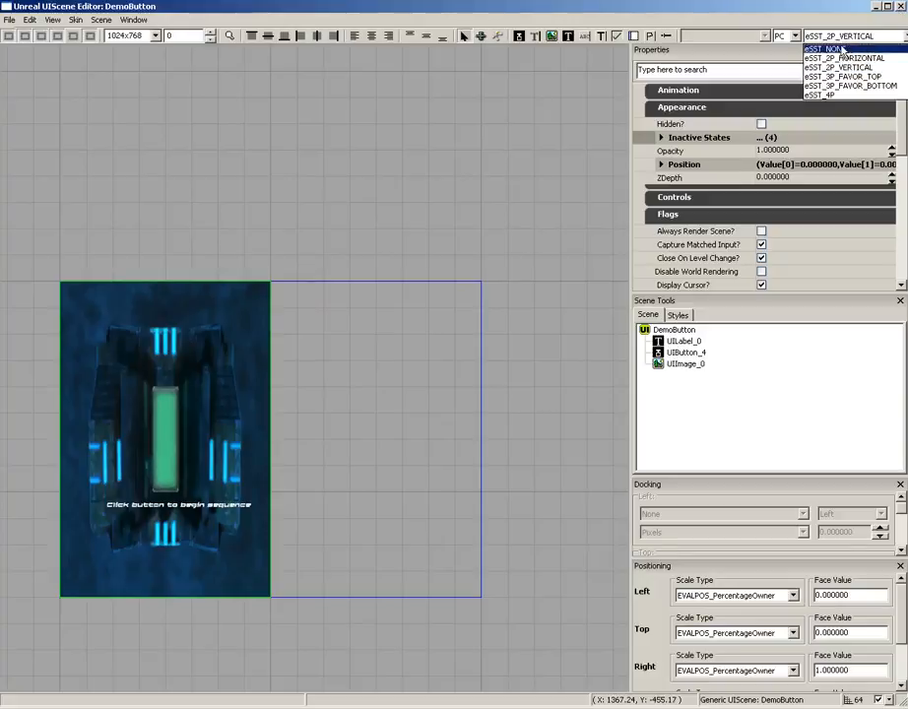
left_click(832, 44)
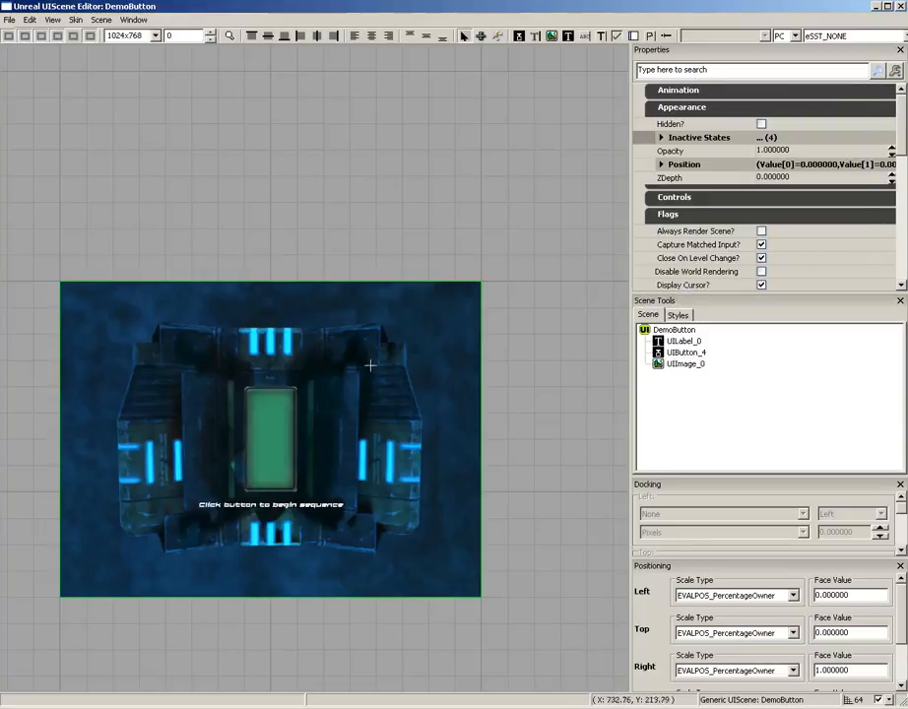
Select the label, green button and background image from the DemoButton widget hierarchy to examine which part of the scene each one is
left_click(285, 414)
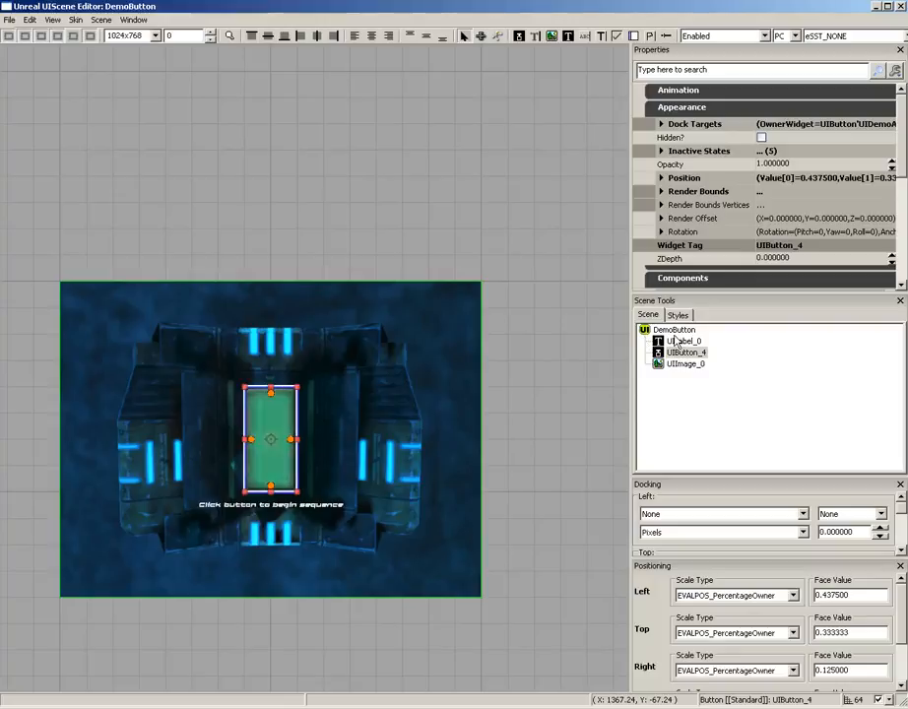
left_click(683, 340)
left_click(686, 352)
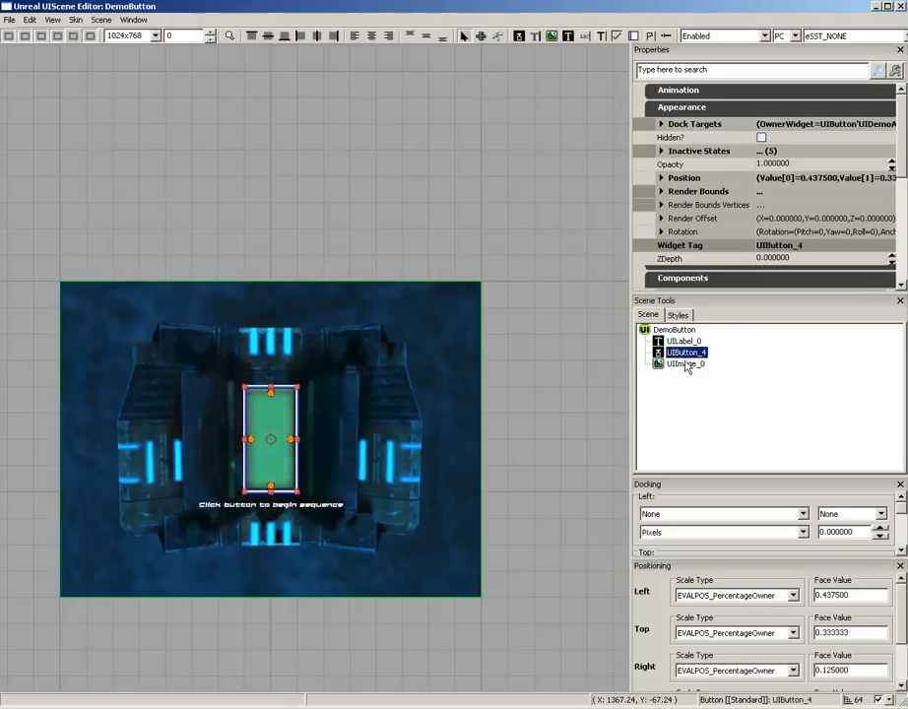
left_click(685, 364)
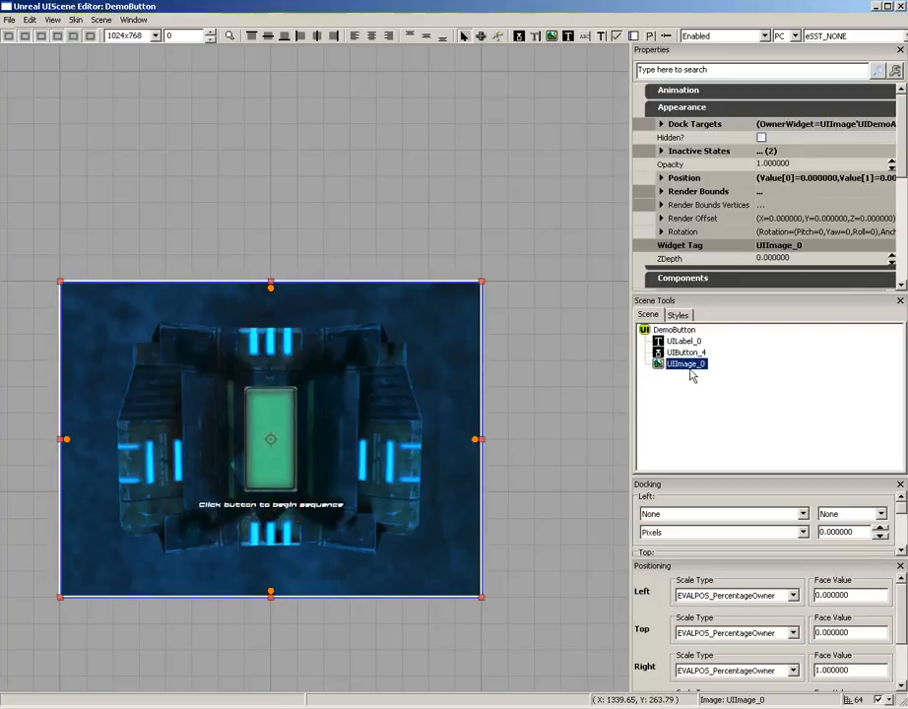
left_click(684, 352)
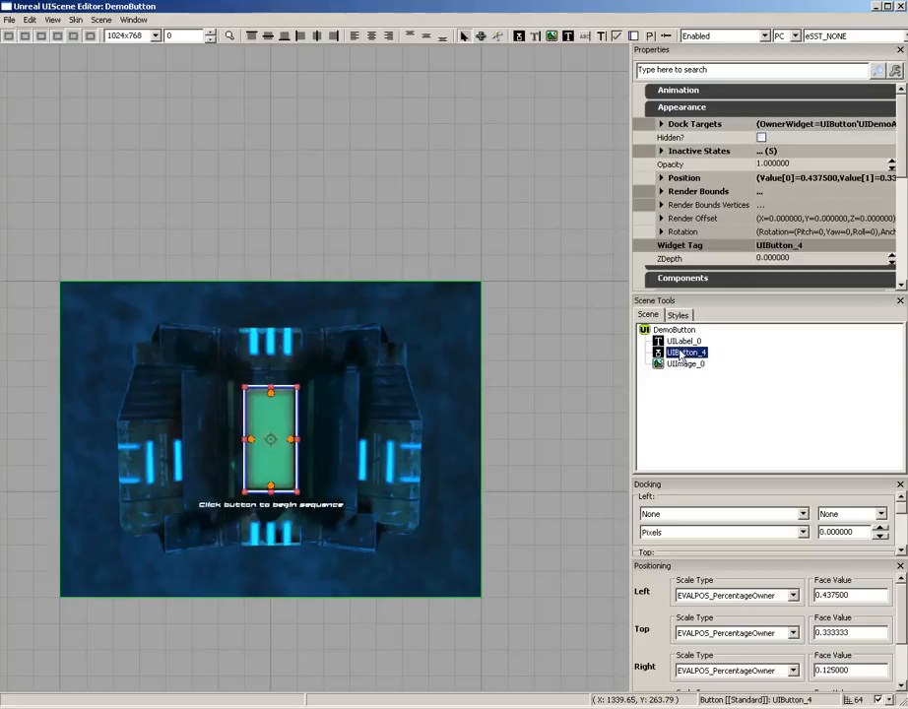
left_click(681, 342)
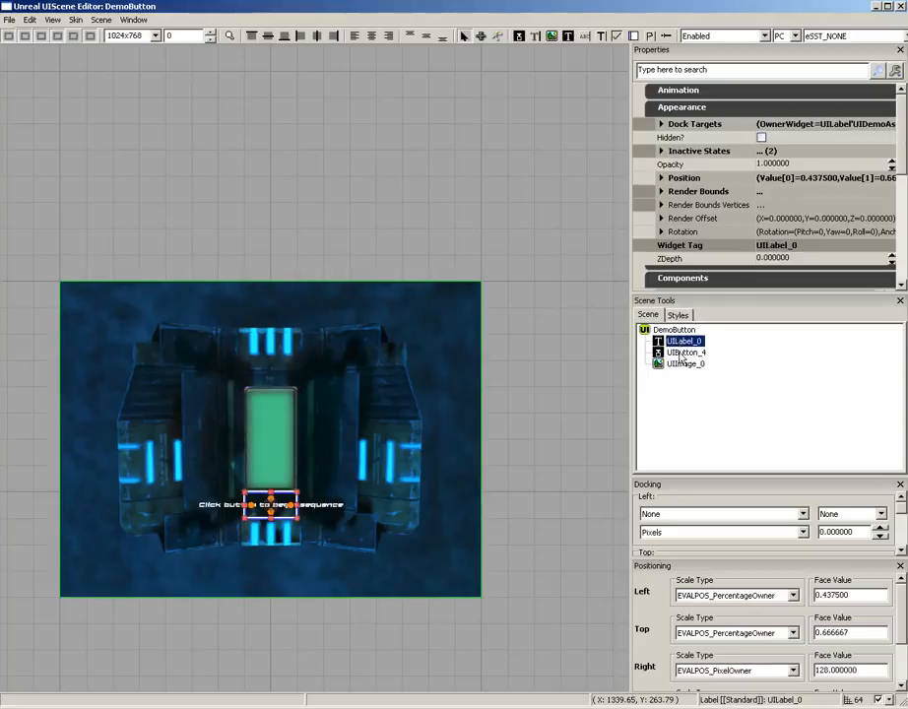
left_click(683, 354)
left_click(685, 365)
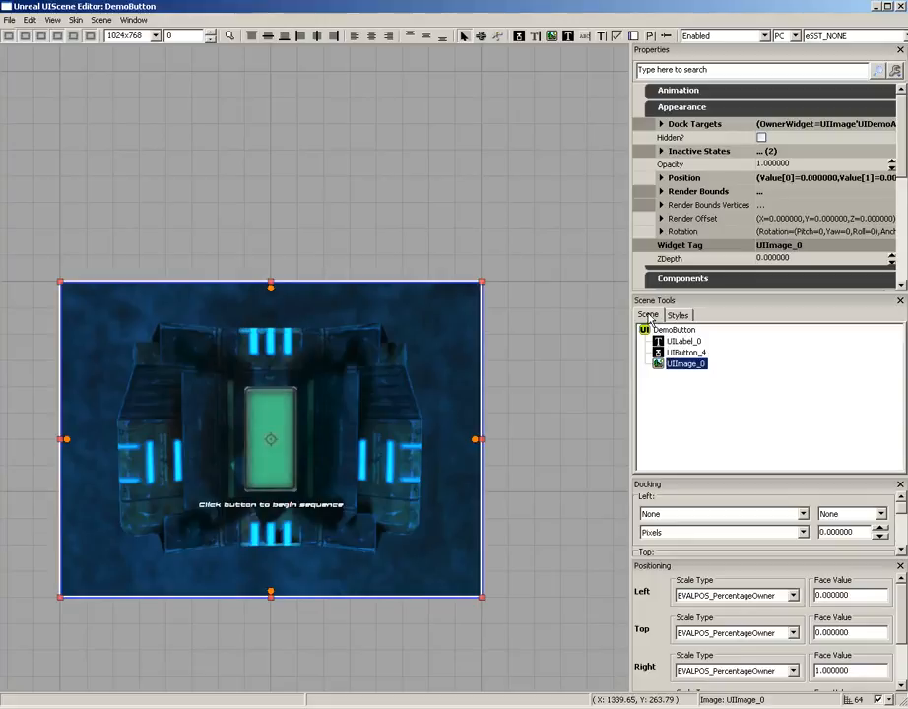
Show the skin's styles, select the green button in the scene, and enlarge first its Docking and then its Positioning settings area
left_click(677, 315)
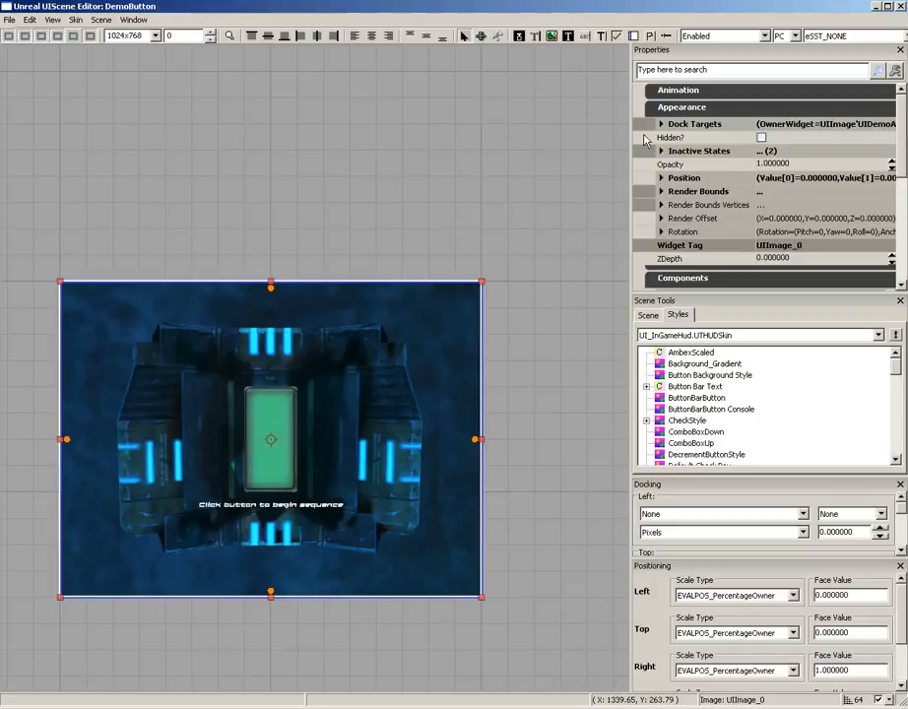
left_click(274, 423)
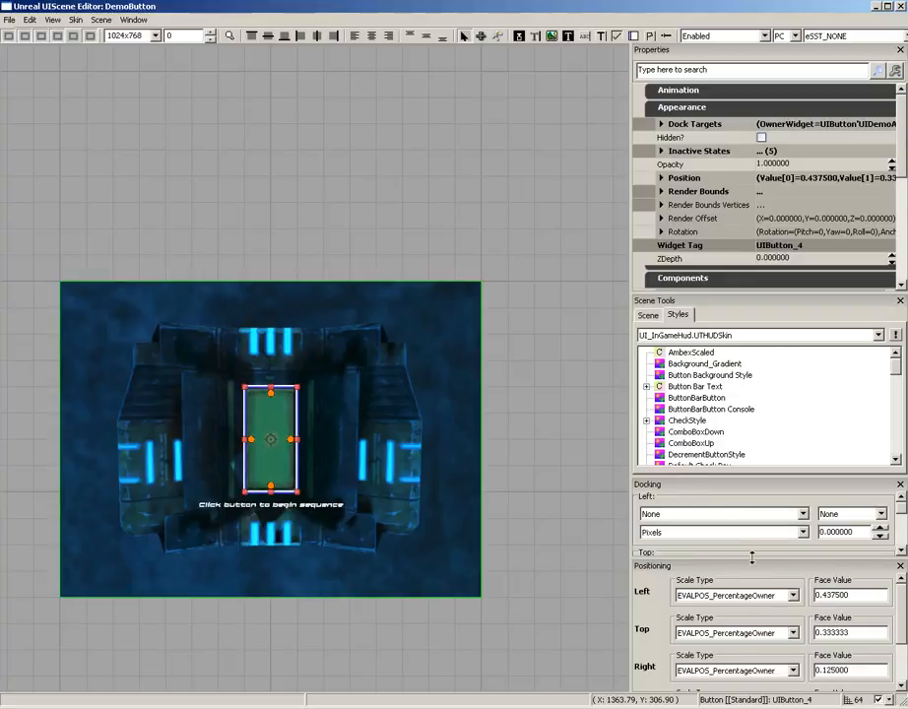
left_click_drag(753, 559, 748, 614)
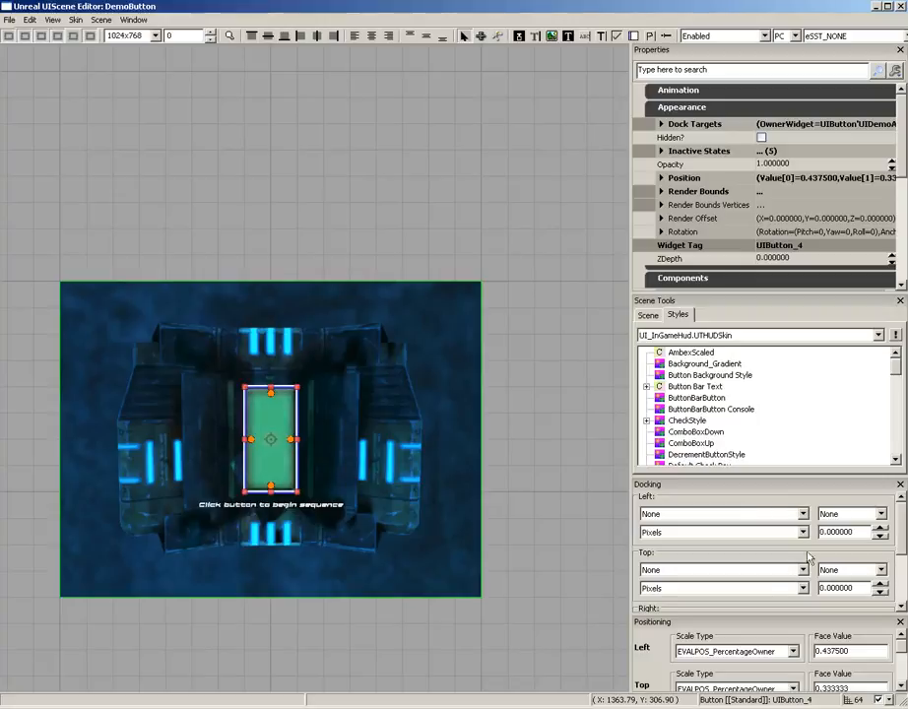
left_click_drag(751, 618, 650, 522)
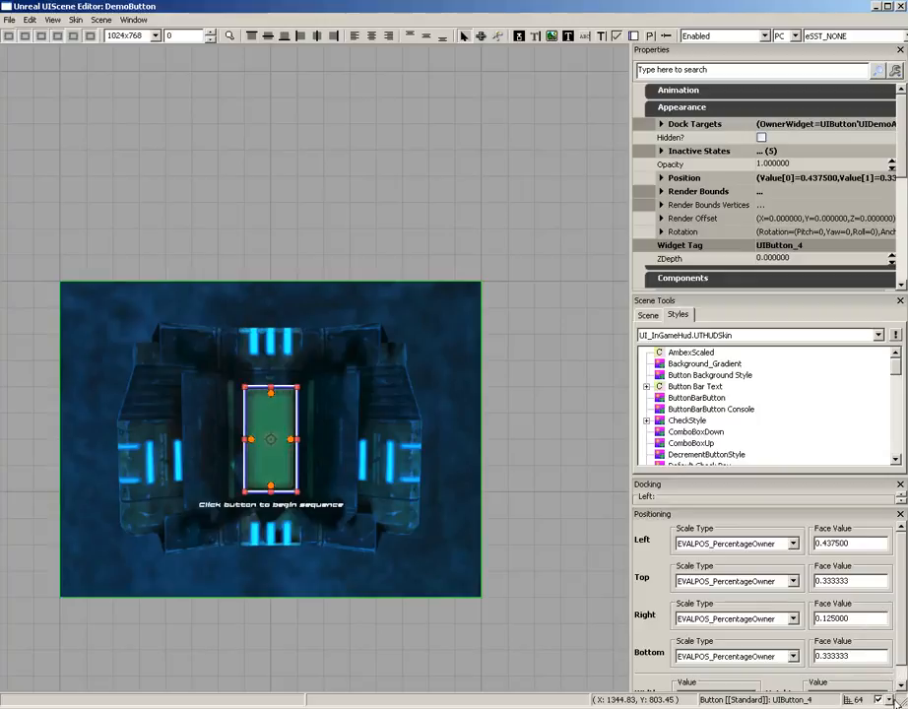
Look through the available grid snap sizes without changing them, deselect the button, and try panning and zooming the scene view
right_click(881, 610)
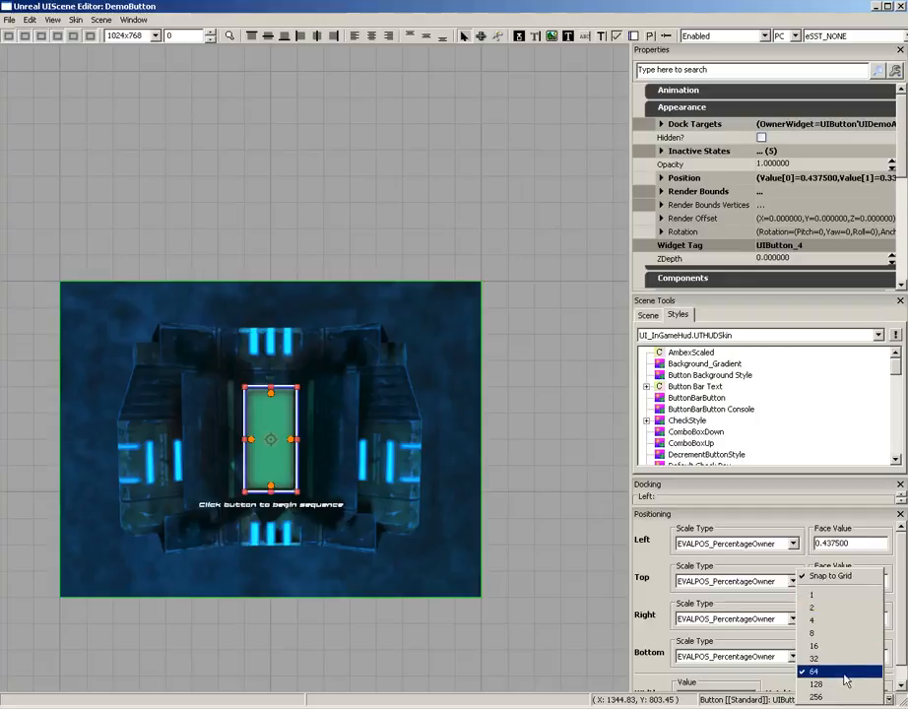
left_click(549, 645)
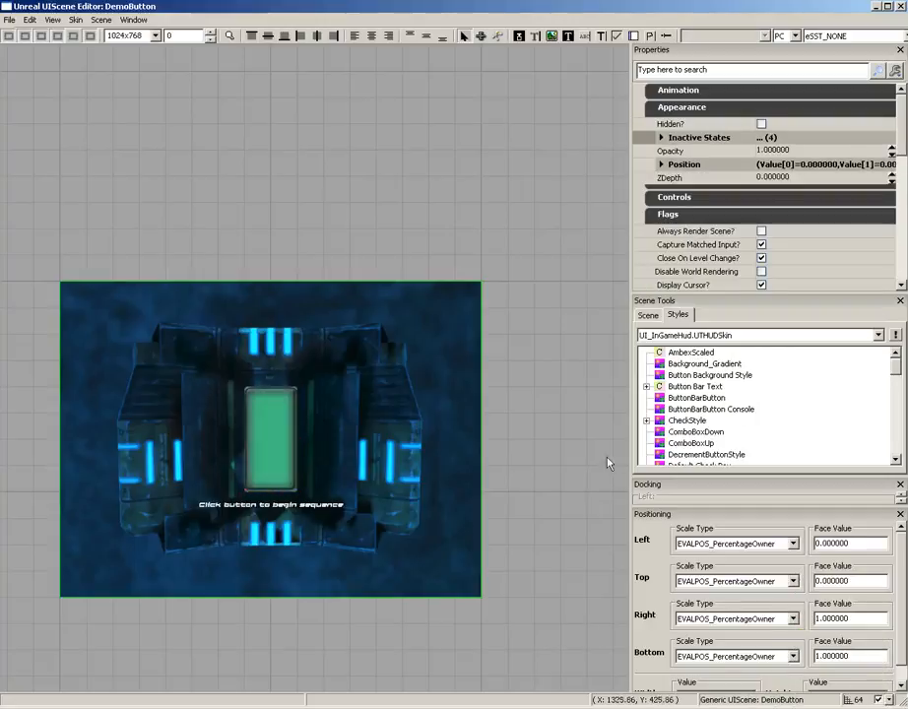
left_click_drag(571, 419, 535, 440)
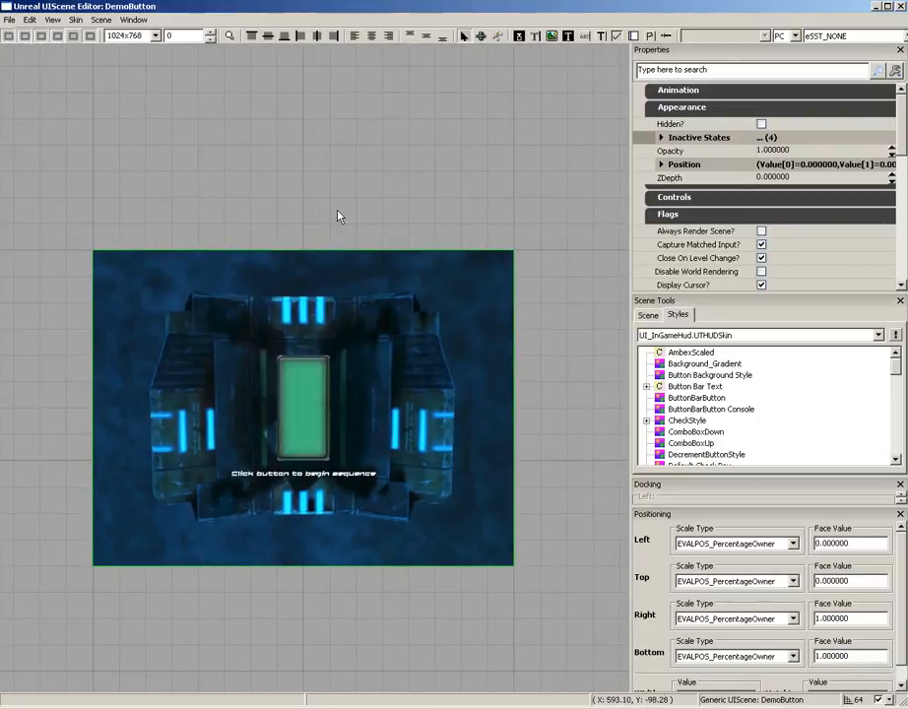
scroll(366, 214, "up", 3)
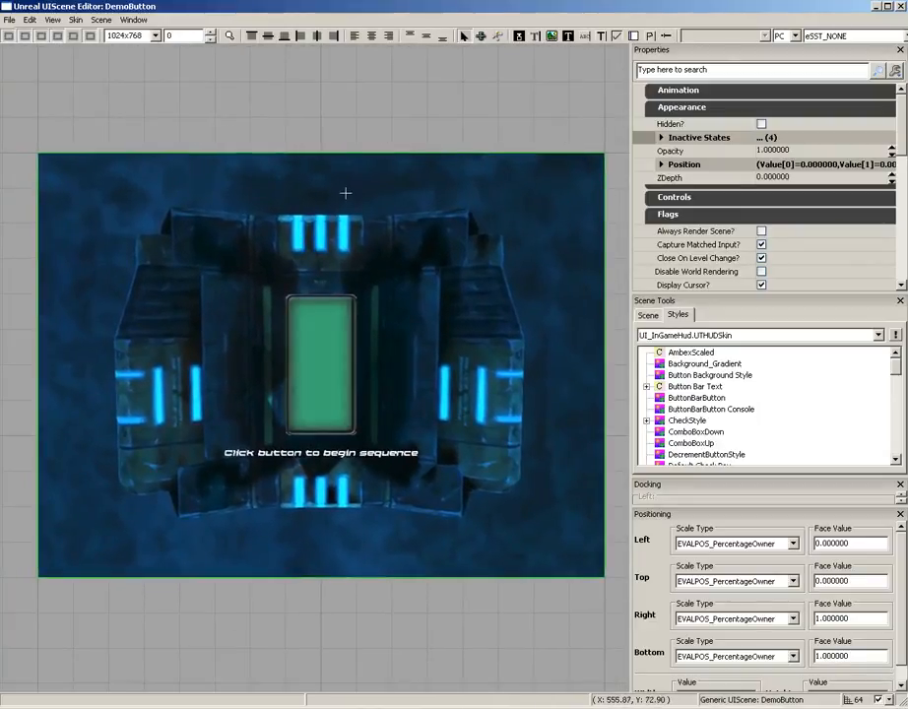
scroll(345, 213, "down", 3)
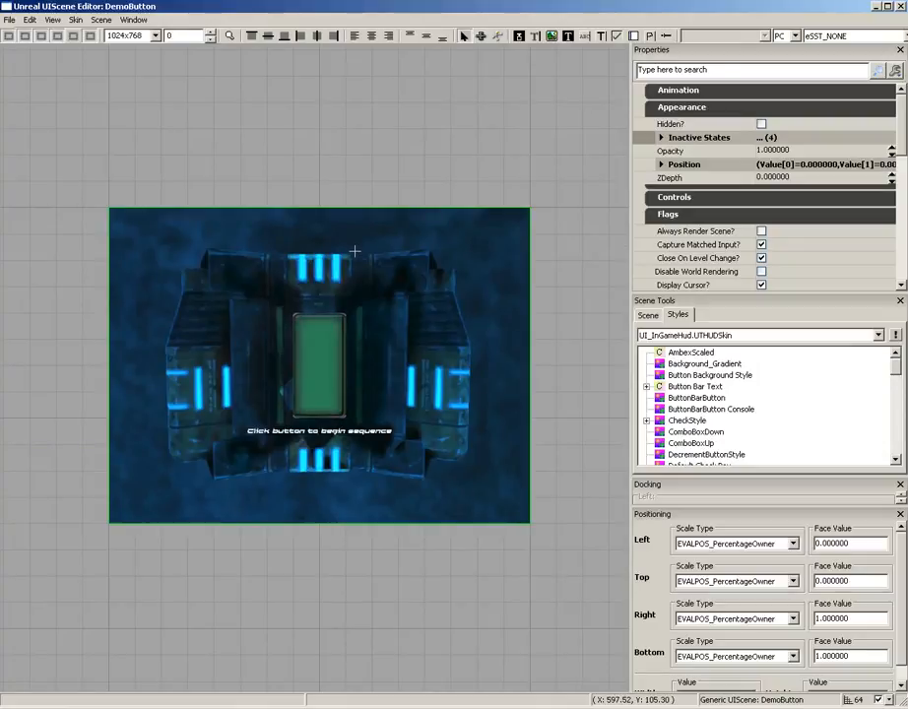
middle_click_drag(323, 250, 284, 273)
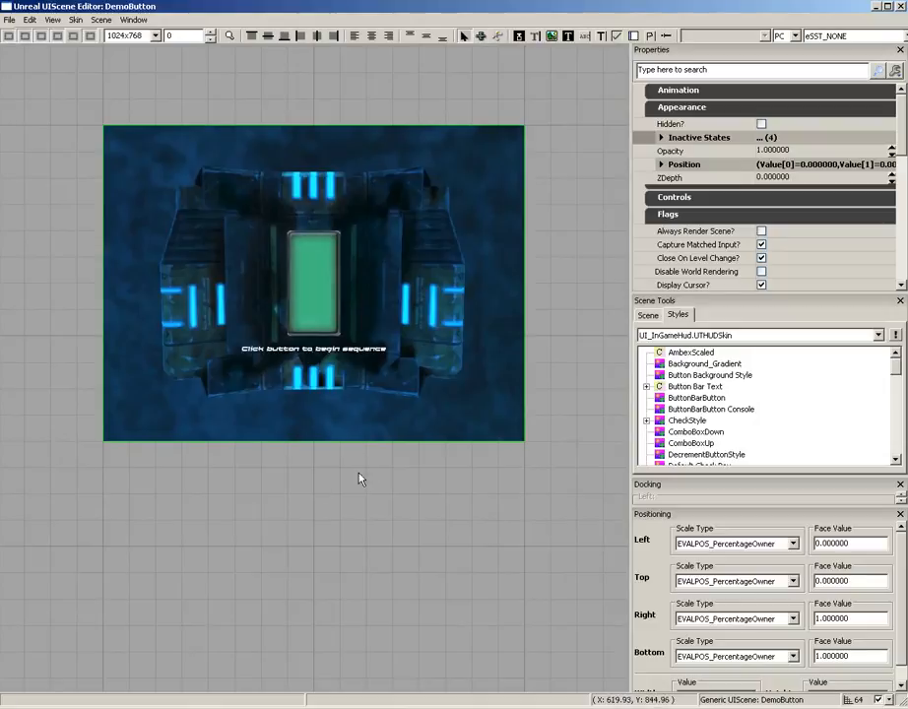
middle_click_drag(358, 478, 318, 420)
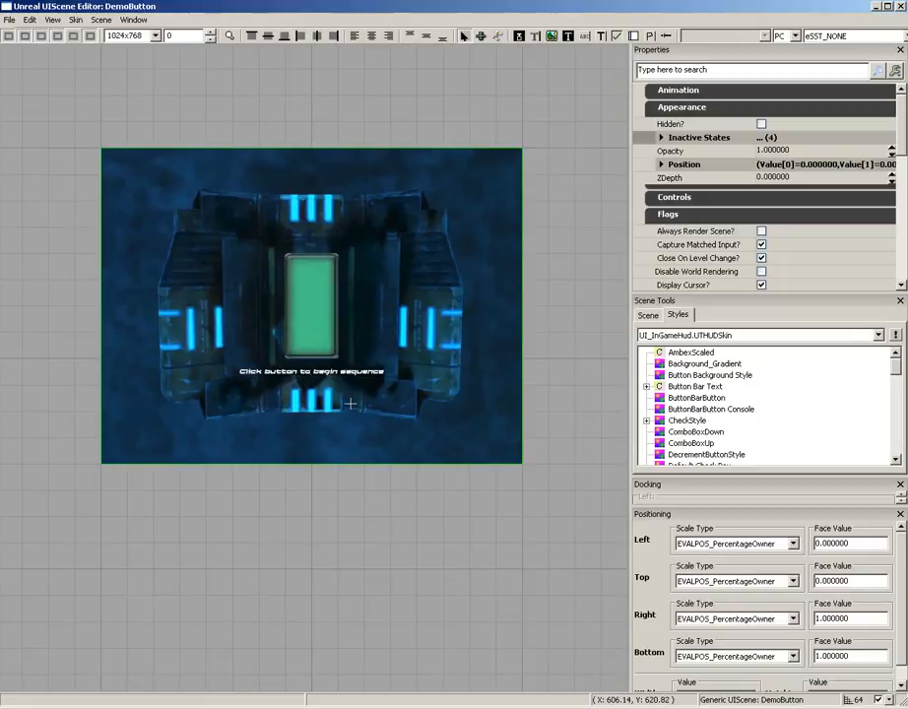
mouse_move(349, 404)
middle_mouse_down()
mouse_move(2, 387)
mouse_move(253, 379)
mouse_move(349, 403)
middle_mouse_up()
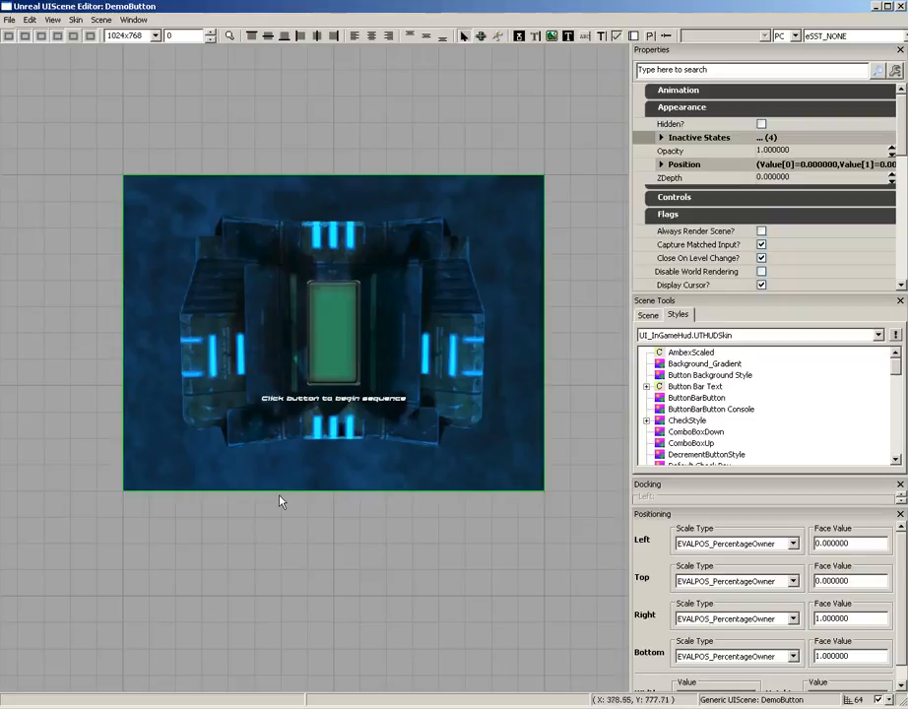
Open the green button's Kismet, examine the Activate Level Event and Close Scene actions in its Focused sequence, and close Kismet
left_click(323, 333)
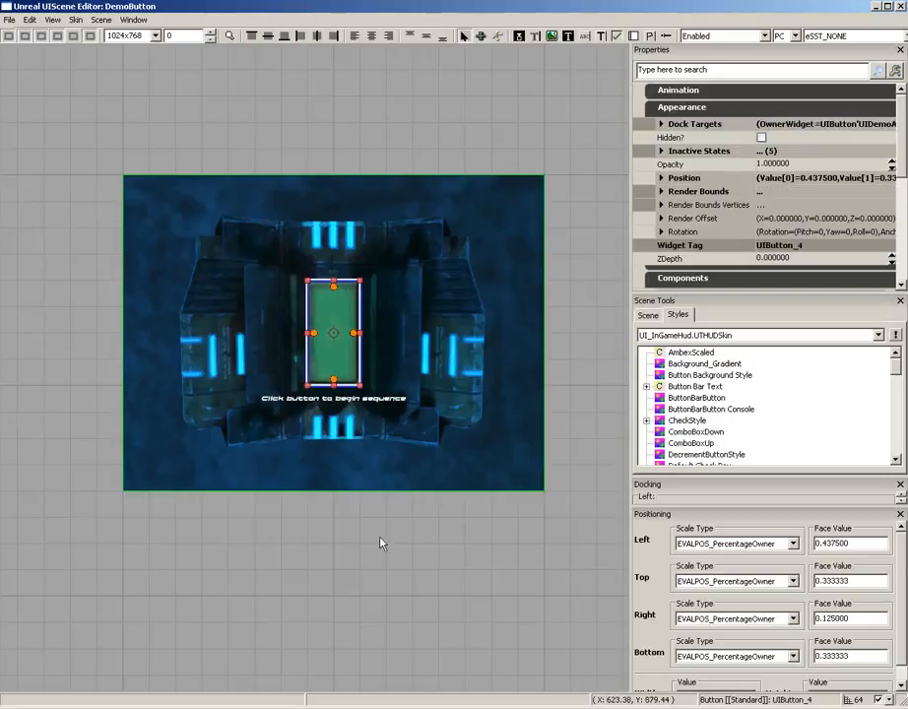
double_click(343, 318)
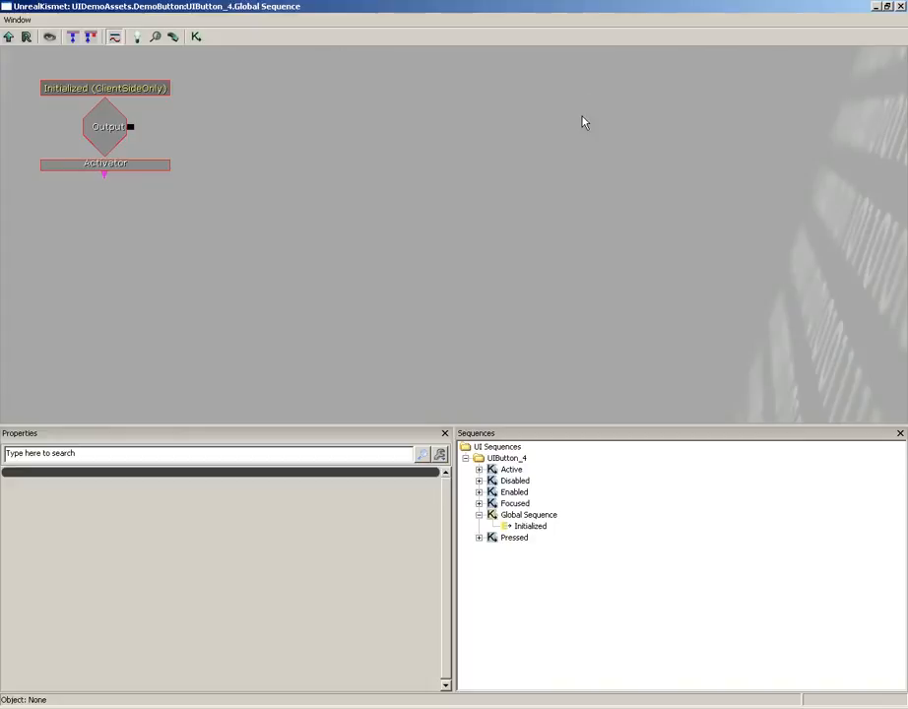
left_click(515, 505)
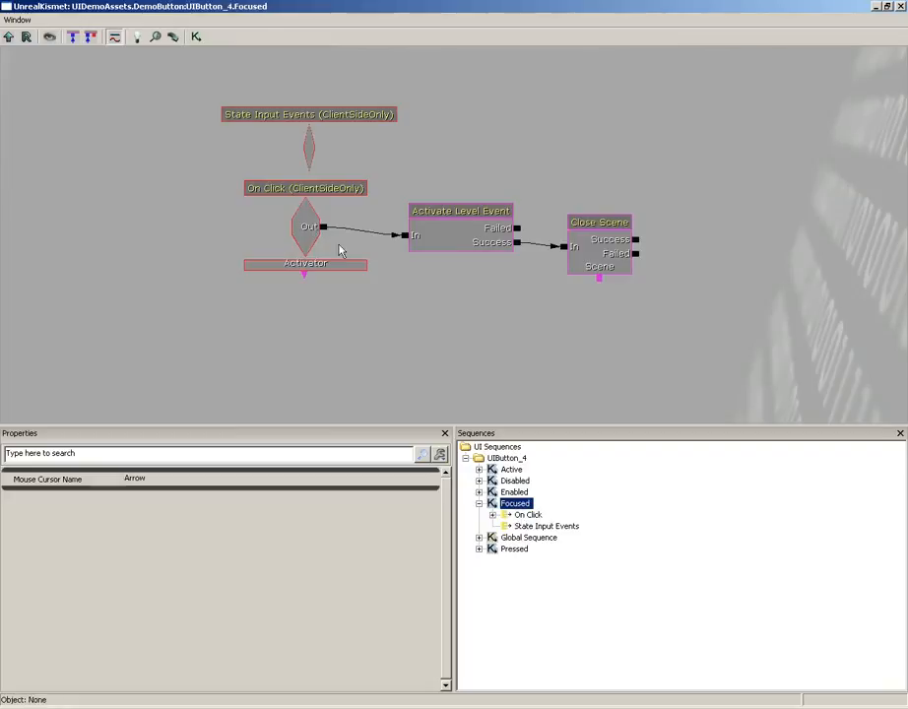
left_click(451, 237)
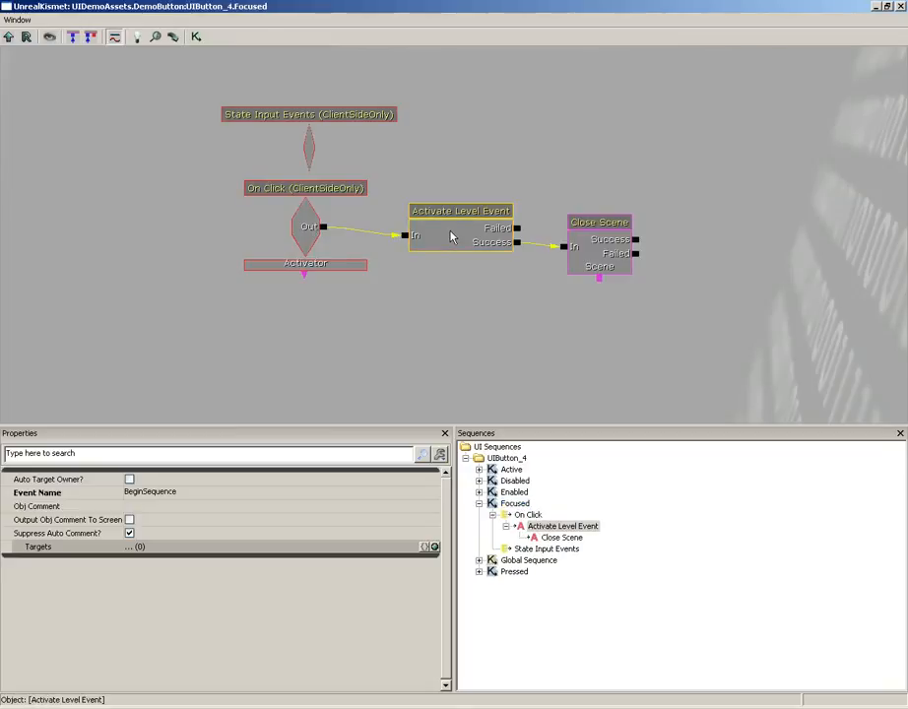
left_click(600, 250)
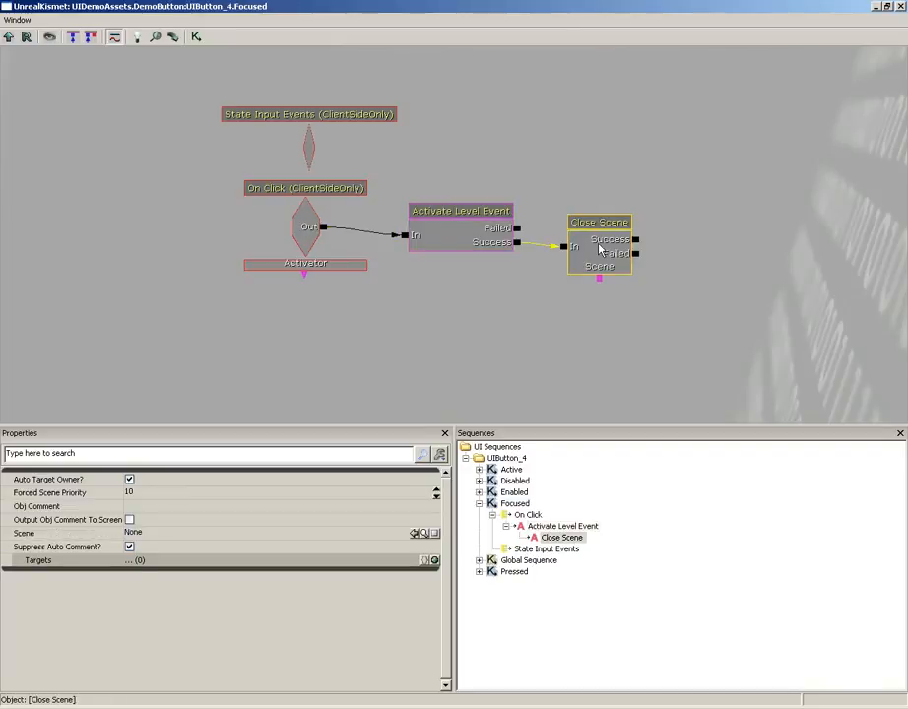
left_click(901, 7)
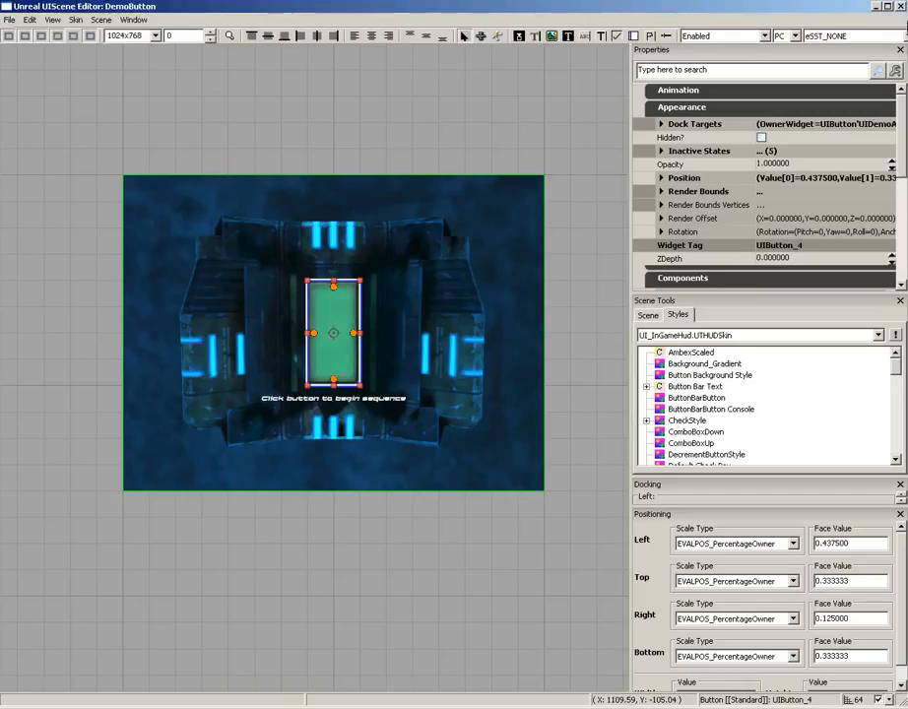
Close the UIScene Editor and Content Browser, and open the level's Kismet to examine the "BeginSequence" Remote Event's properties
left_click(901, 7)
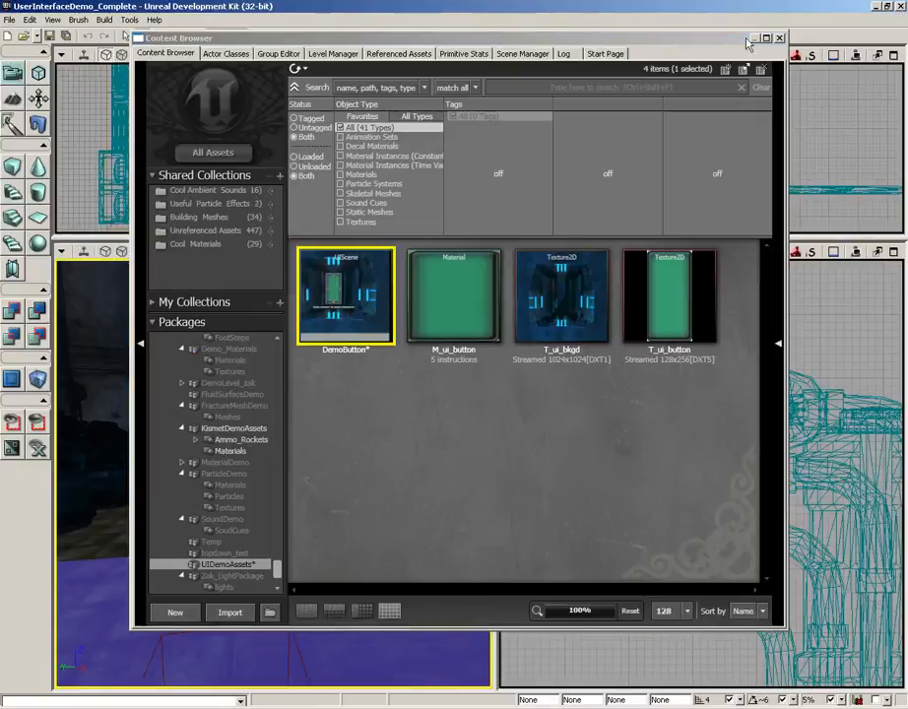
left_click(779, 38)
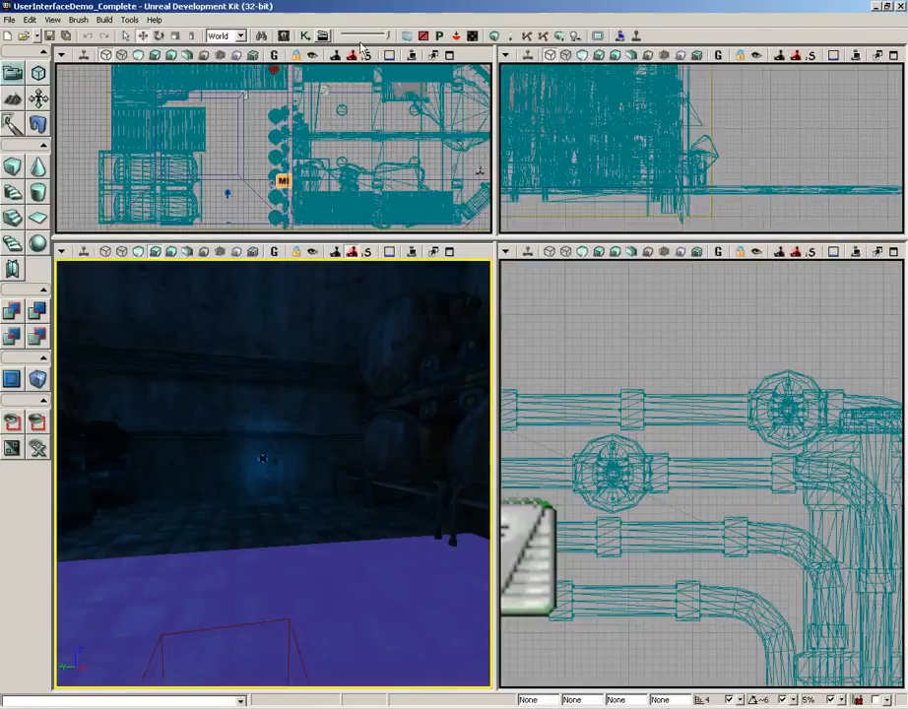
left_click(307, 37)
left_click_drag(262, 225, 210, 283)
scroll(286, 187, "down", 5)
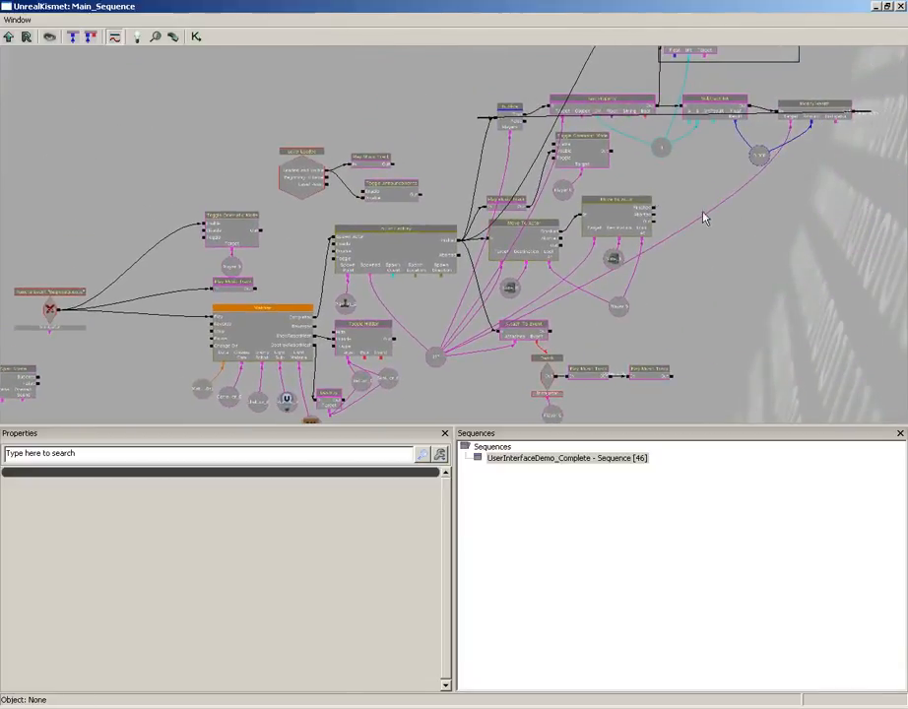
left_click_drag(708, 213, 664, 267)
left_click_drag(640, 361, 705, 229)
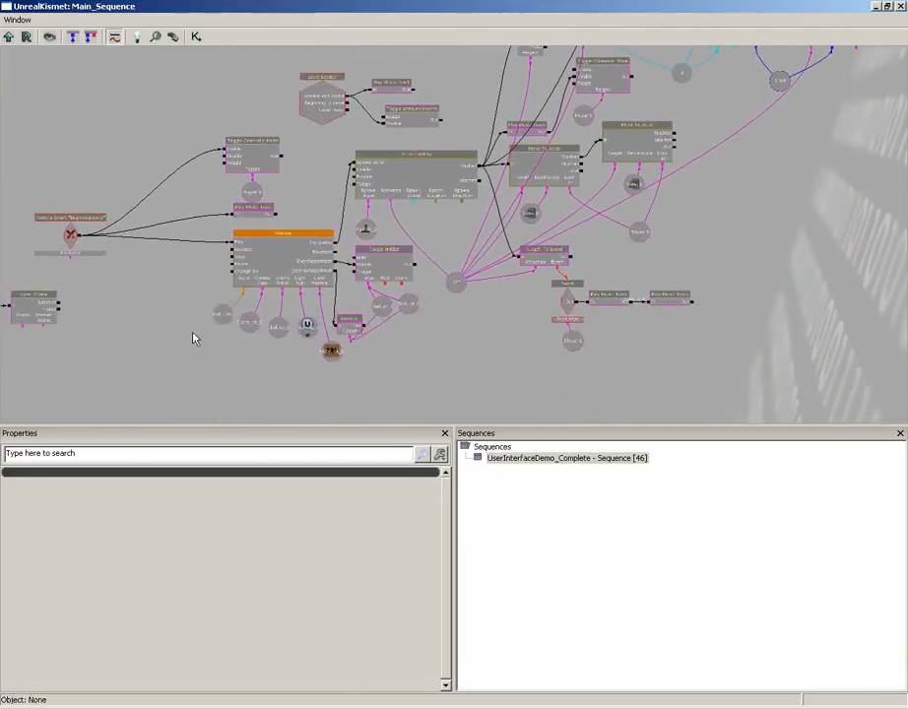
left_click_drag(195, 336, 457, 304)
scroll(458, 304, "up", 4)
left_click_drag(495, 383, 605, 270)
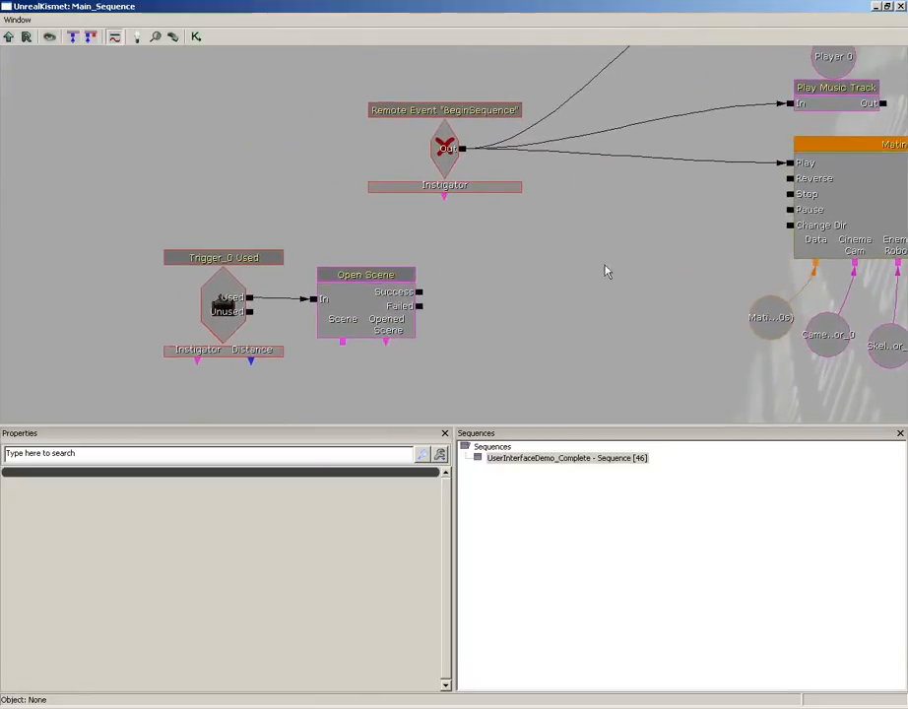
left_click(446, 144)
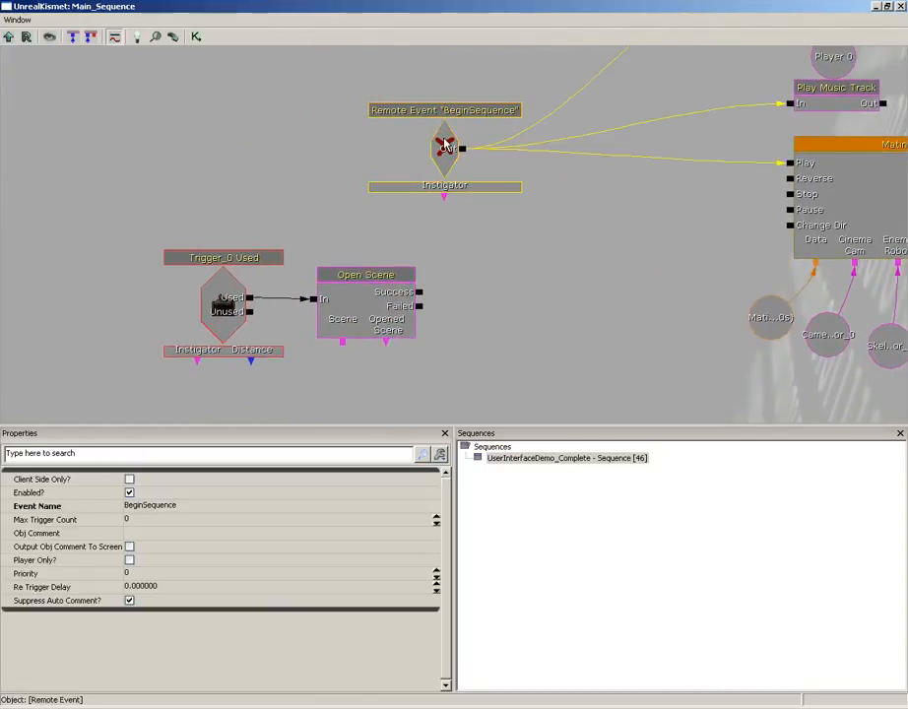
Examine the properties of the Trigger_0 Used event and of the Open Scene action connected to it
left_click_drag(588, 197, 509, 229)
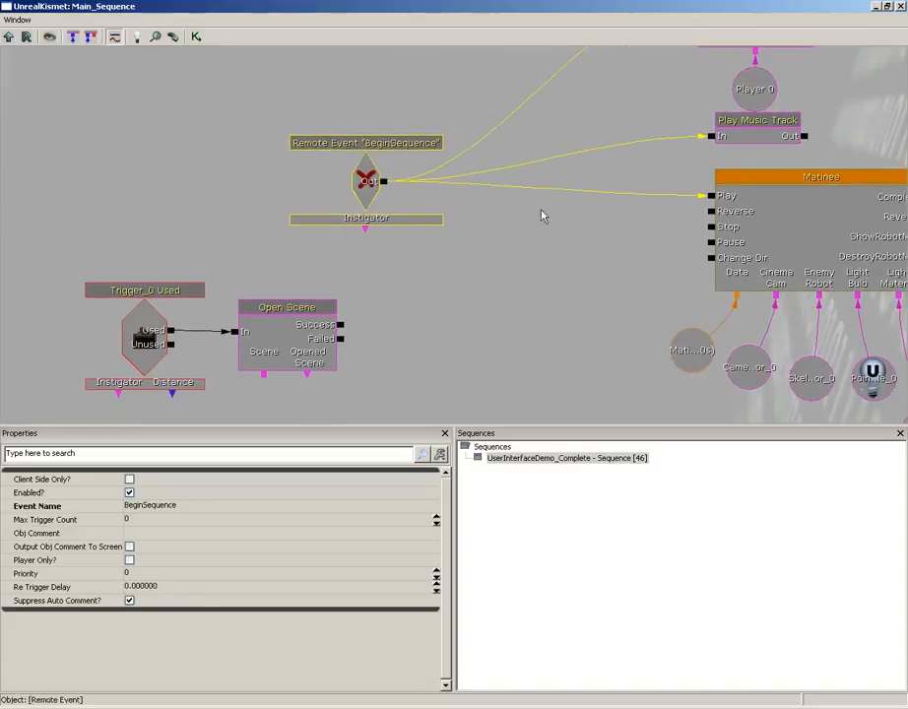
left_click_drag(449, 299, 568, 245)
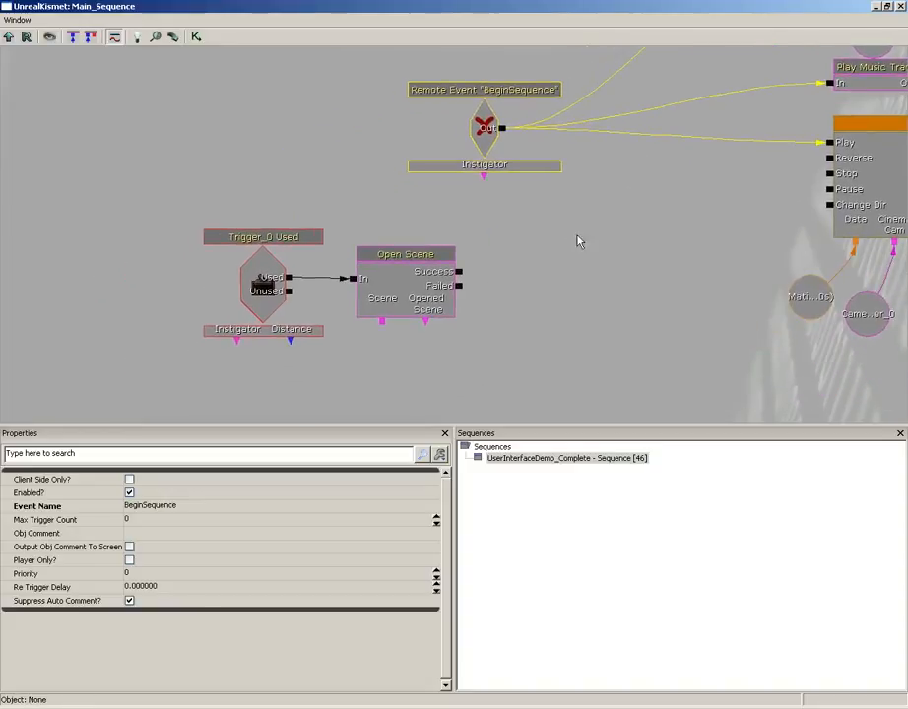
left_click(266, 286)
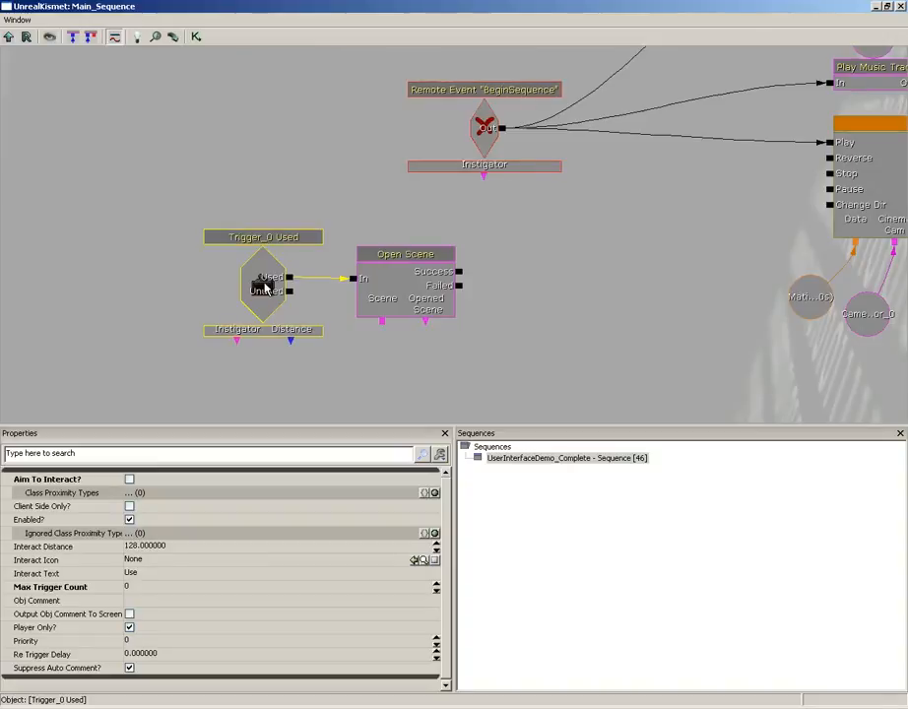
left_click(428, 285)
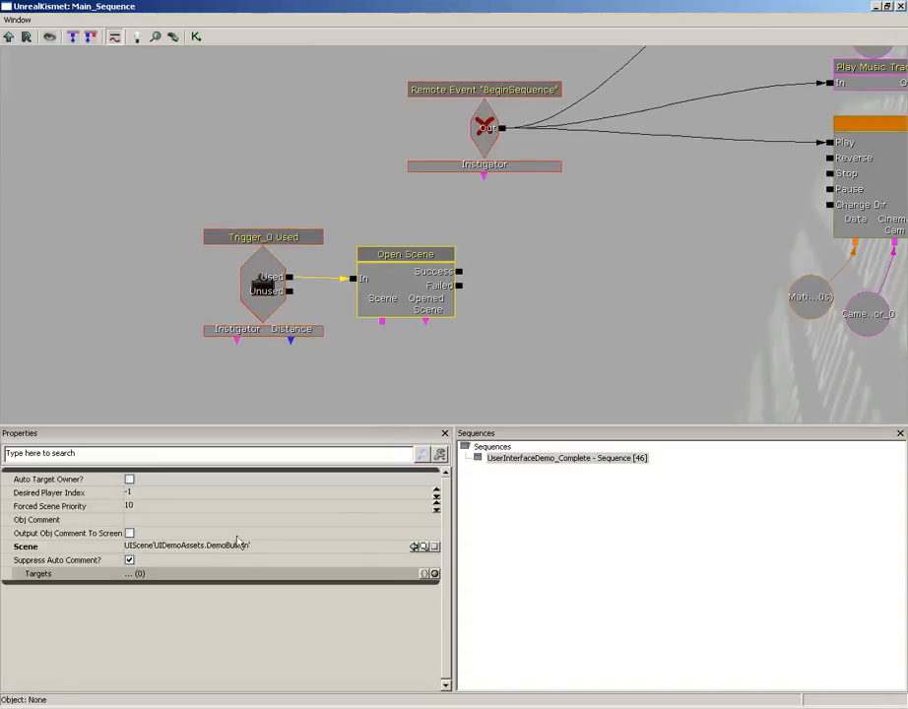
left_click(262, 281)
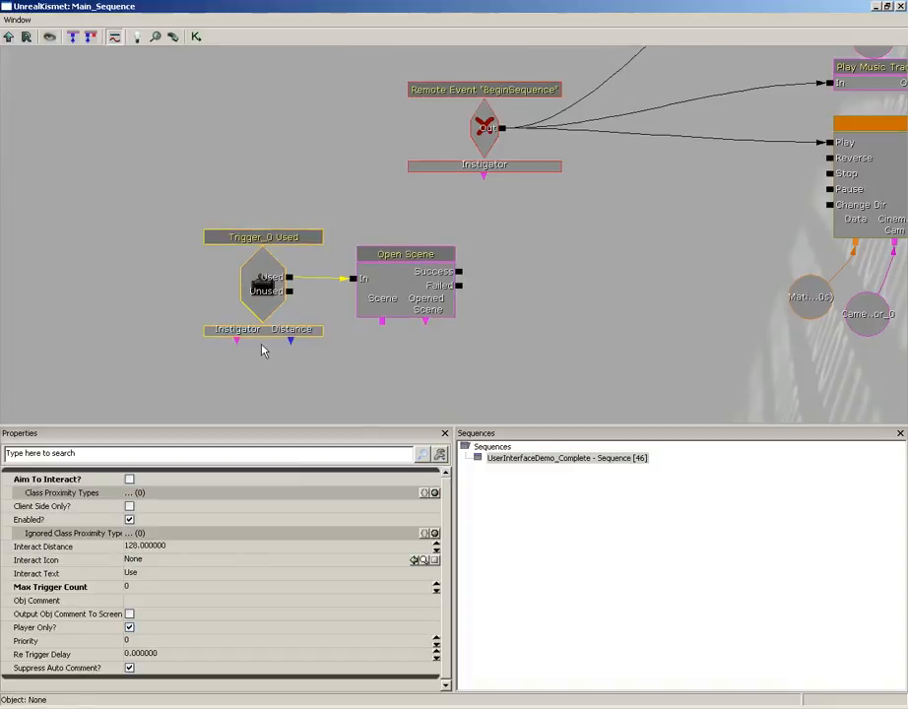
left_click(403, 297)
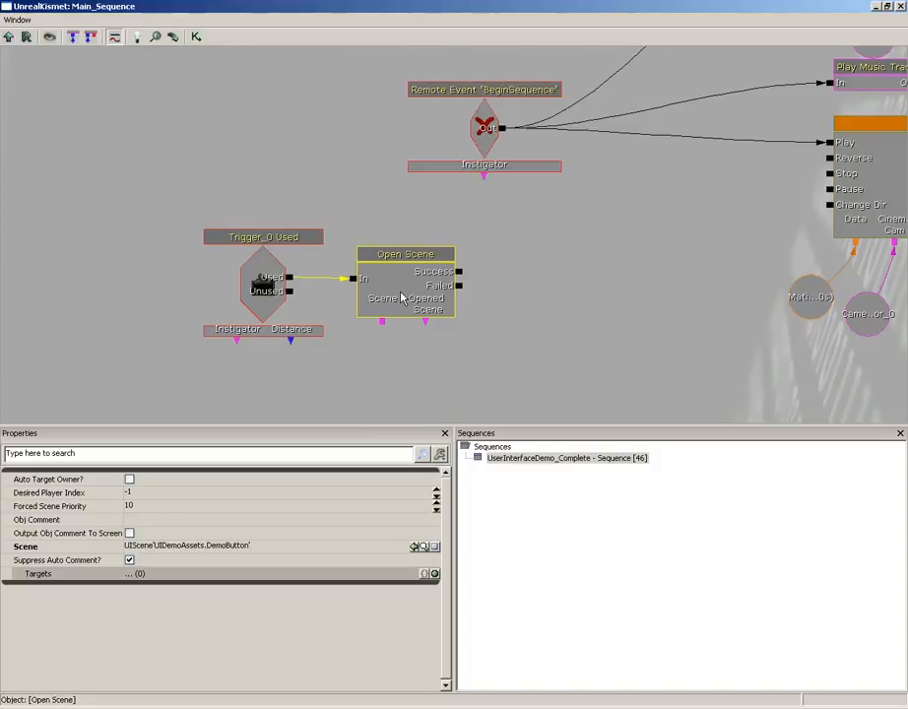
Select the "BeginSequence" Remote Event, follow its connections to the Matinee and Actor Factory nodes, and close Kismet
left_click_drag(584, 274, 483, 326)
left_click(411, 156)
left_click_drag(601, 240, 324, 349)
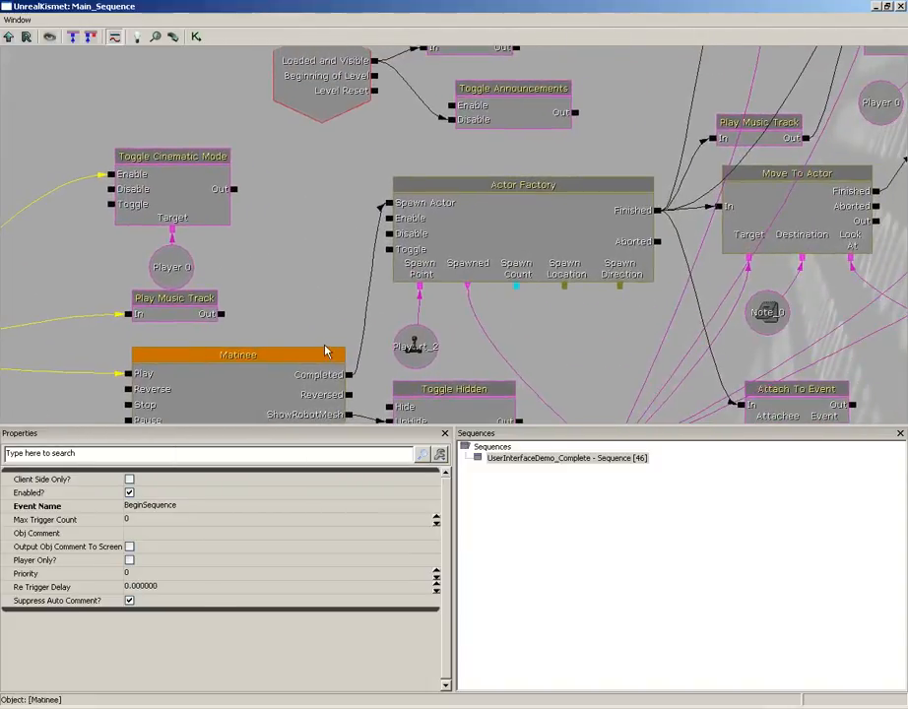
left_click(901, 7)
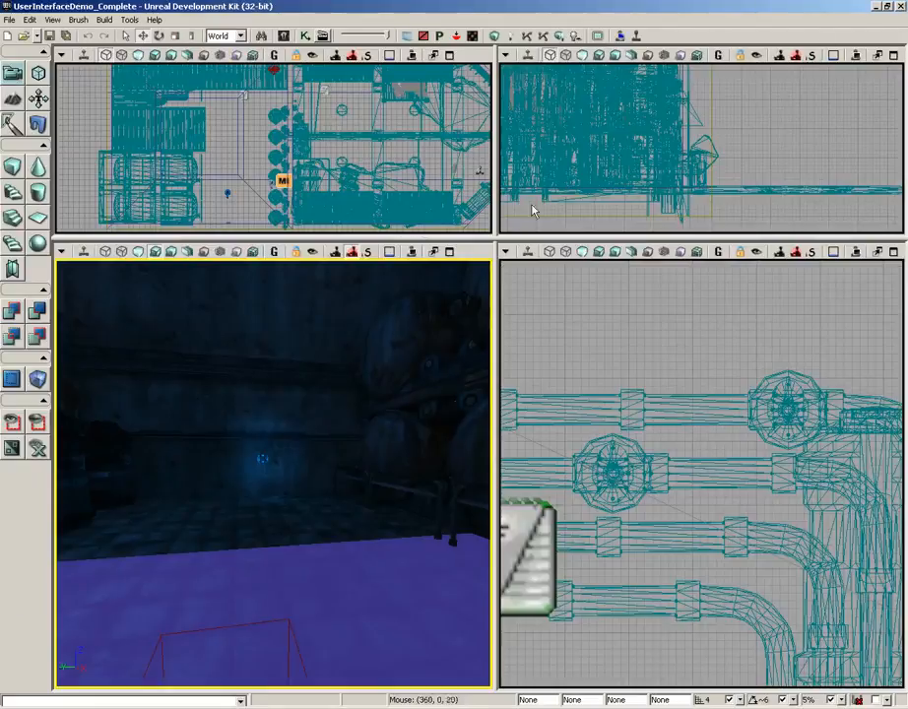